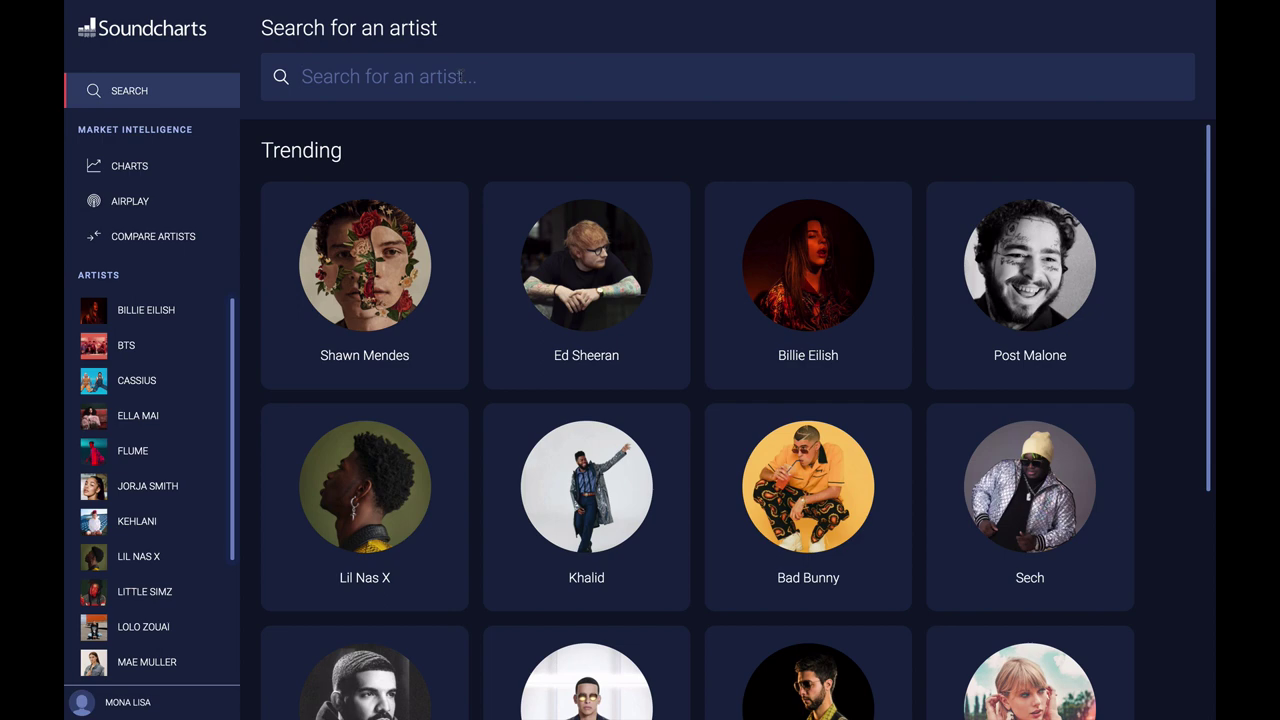
type("lizz")
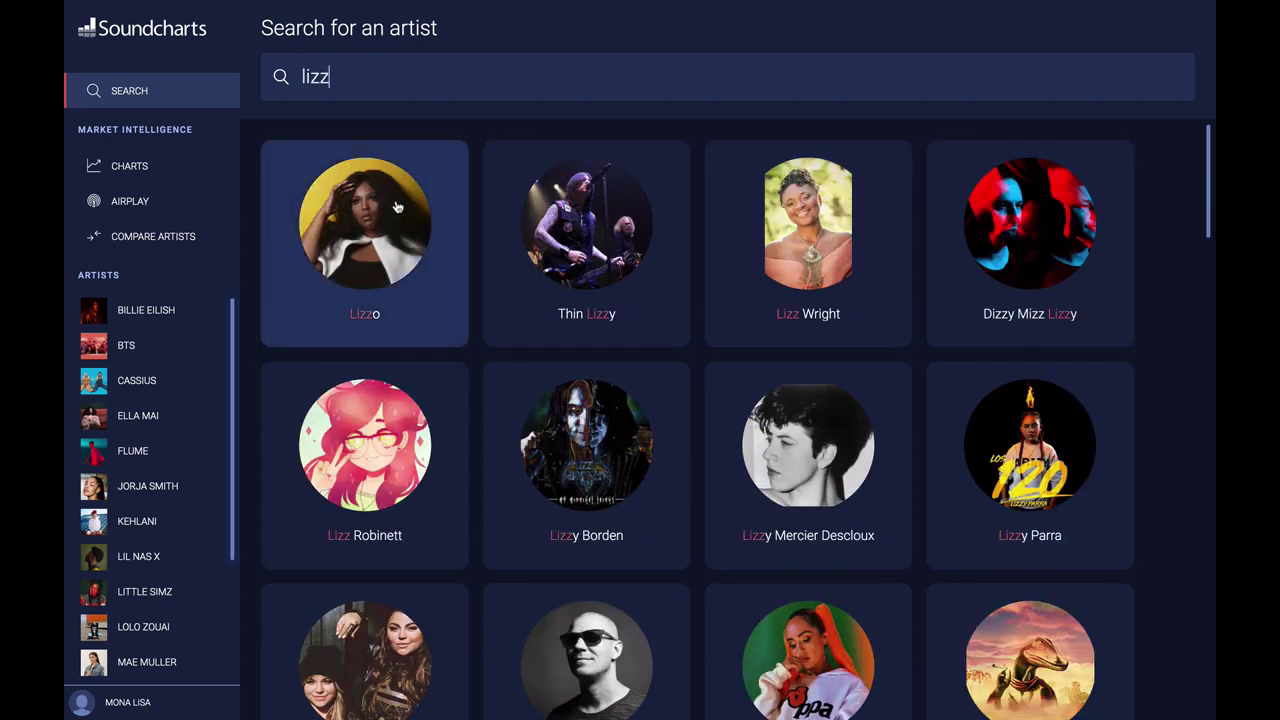
left_click(396, 207)
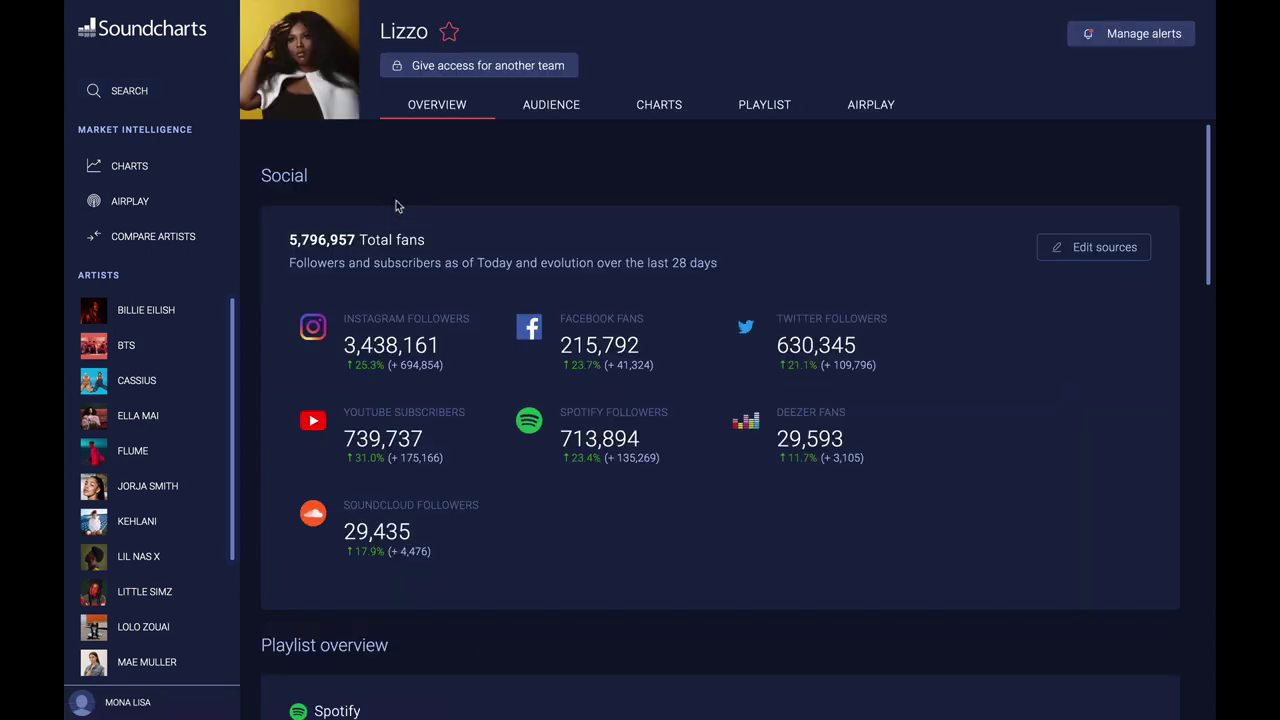
scroll(494, 408, "down", 2)
scroll(494, 408, "down", 2)
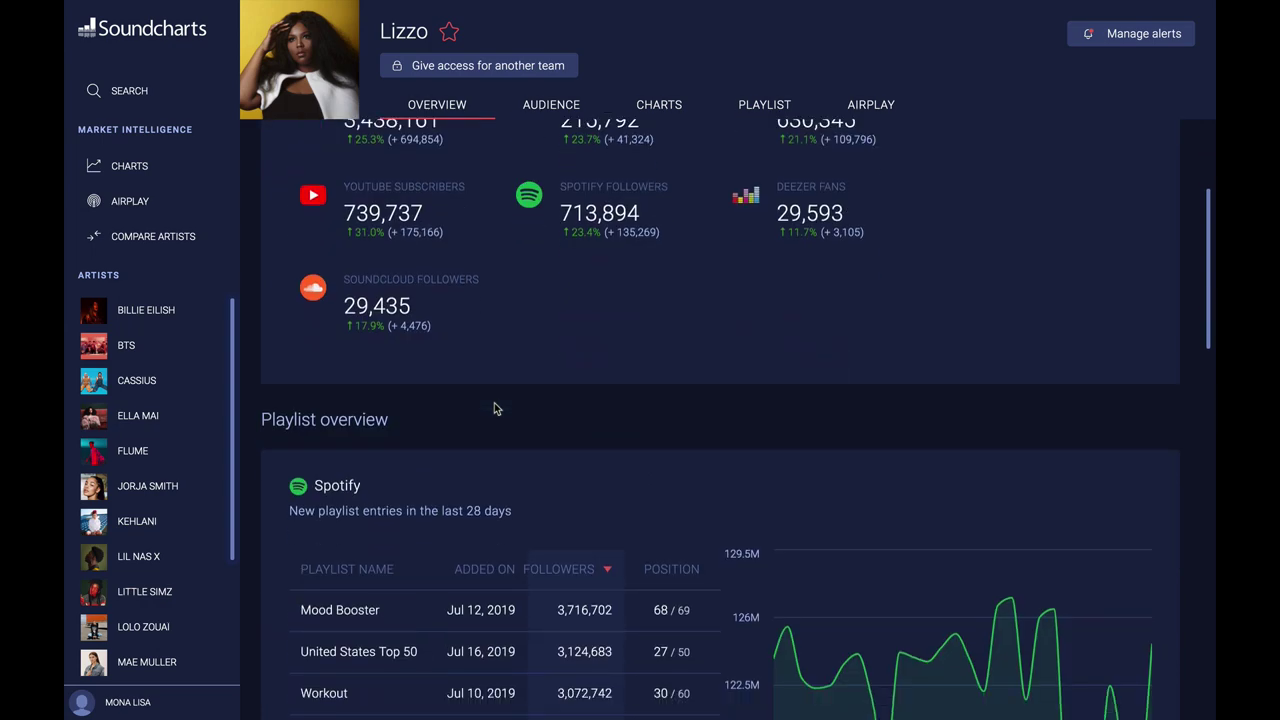
scroll(493, 402, "down", 5)
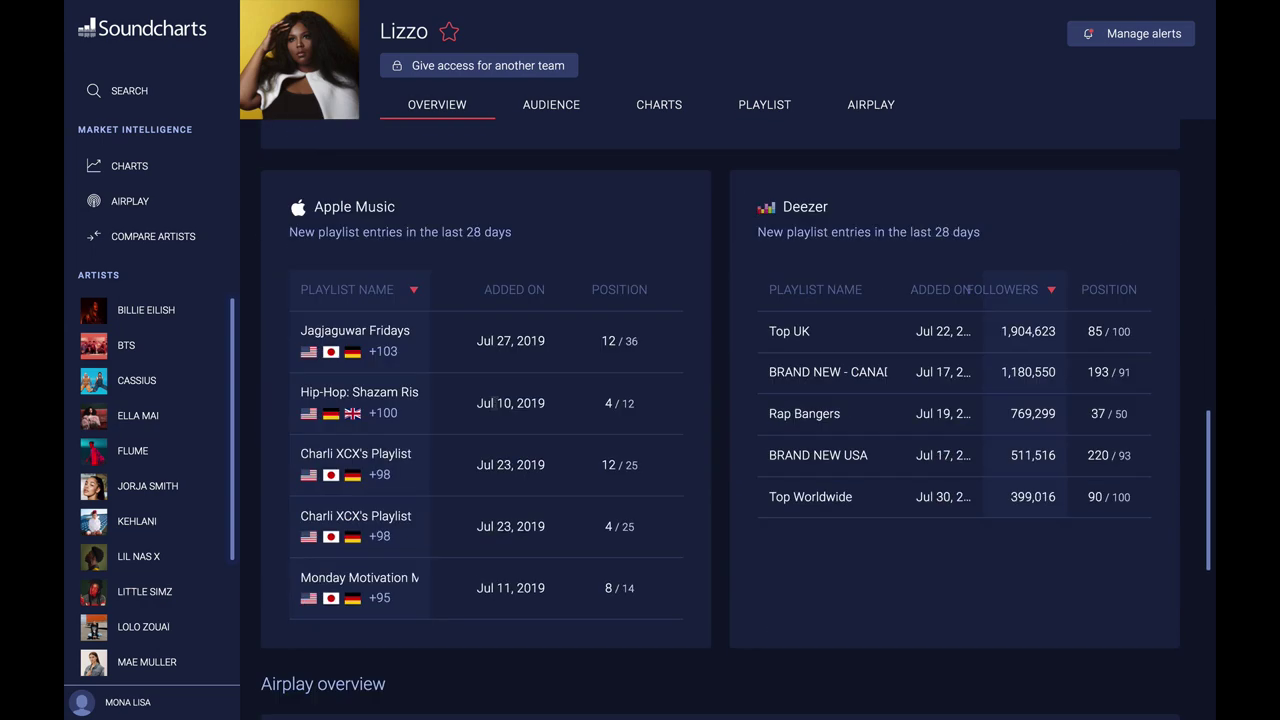
scroll(493, 402, "down", 5)
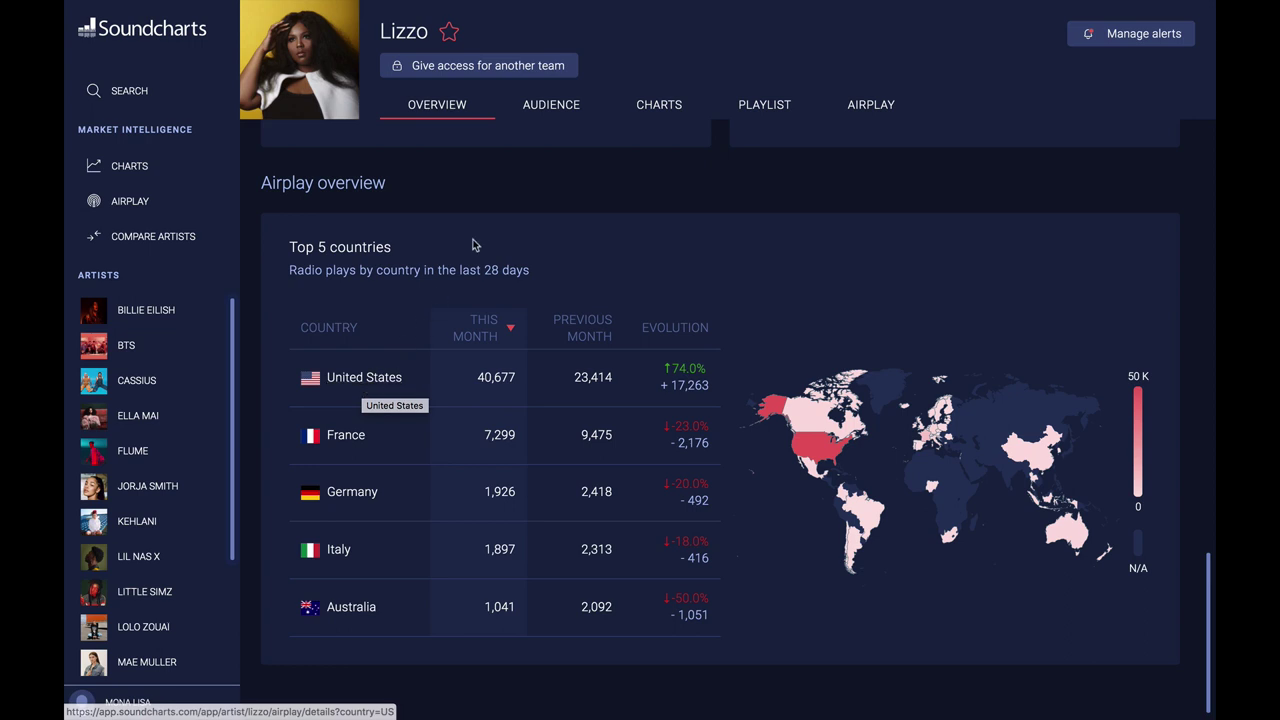
- Open Lizzo's audience data and examine the fan breakdown by platform, fan base over time and its available time ranges
left_click(576, 110)
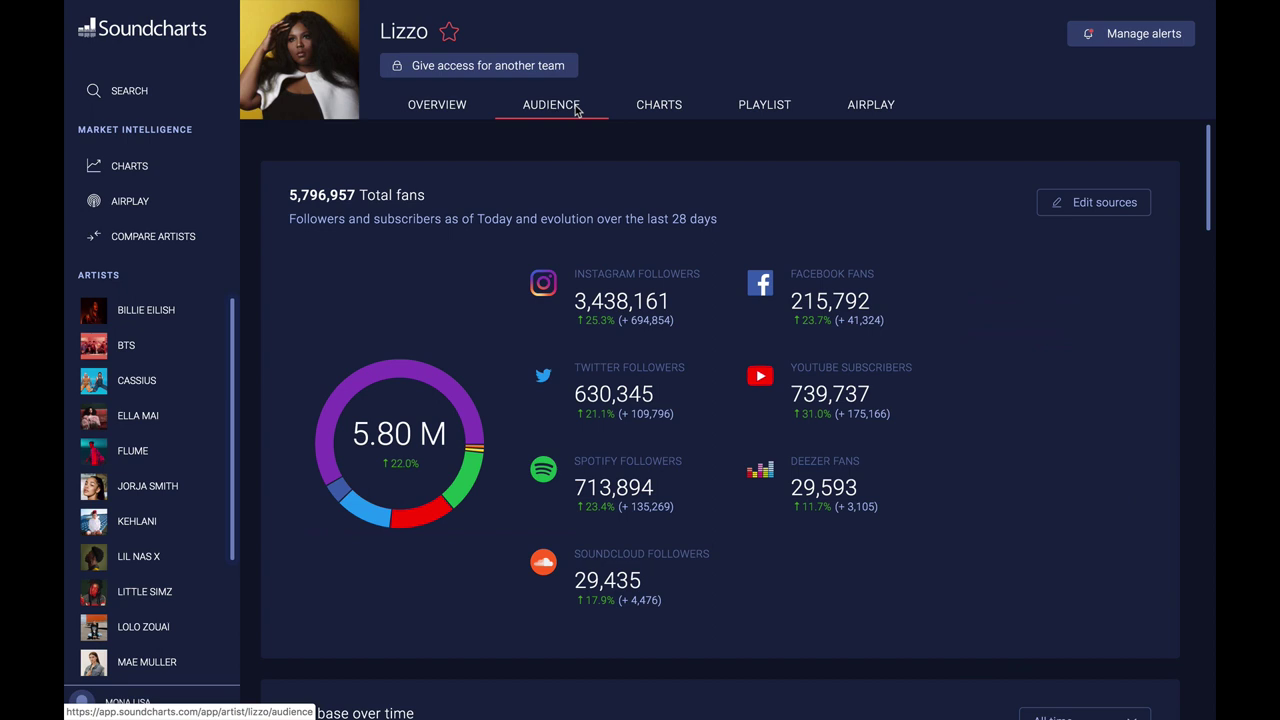
mouse_move(404, 371)
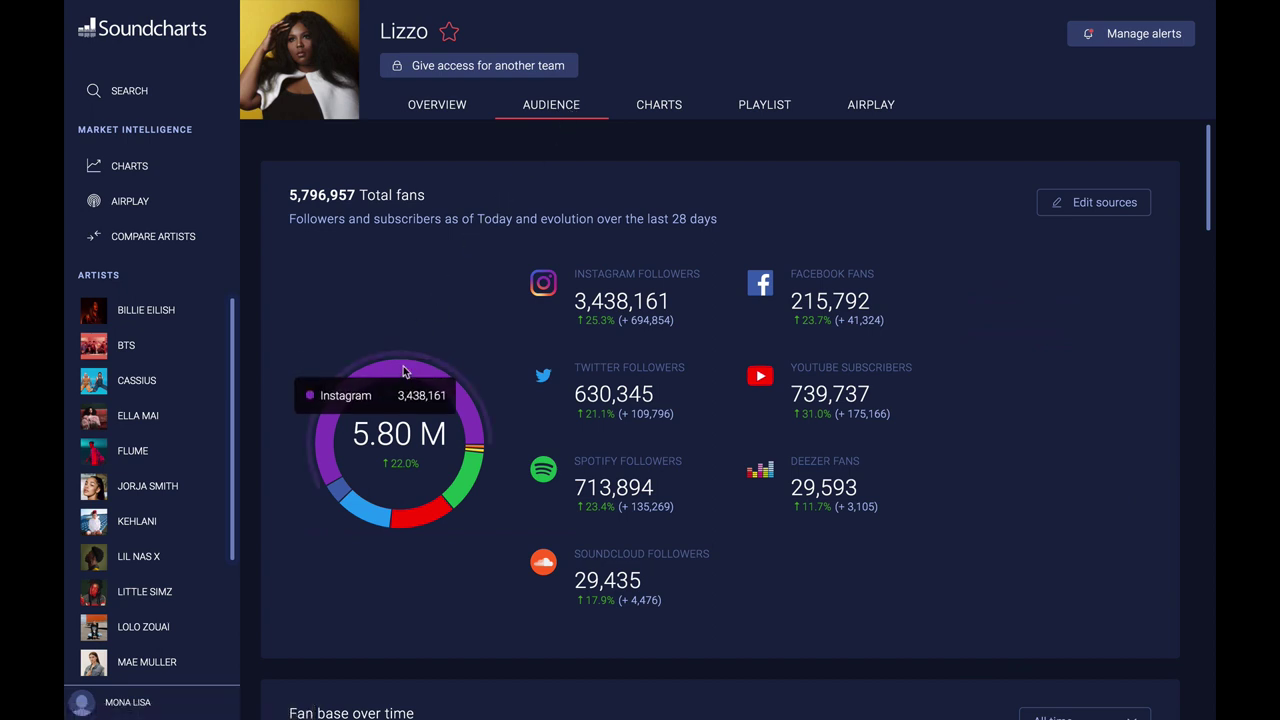
scroll(428, 490, "down", 1)
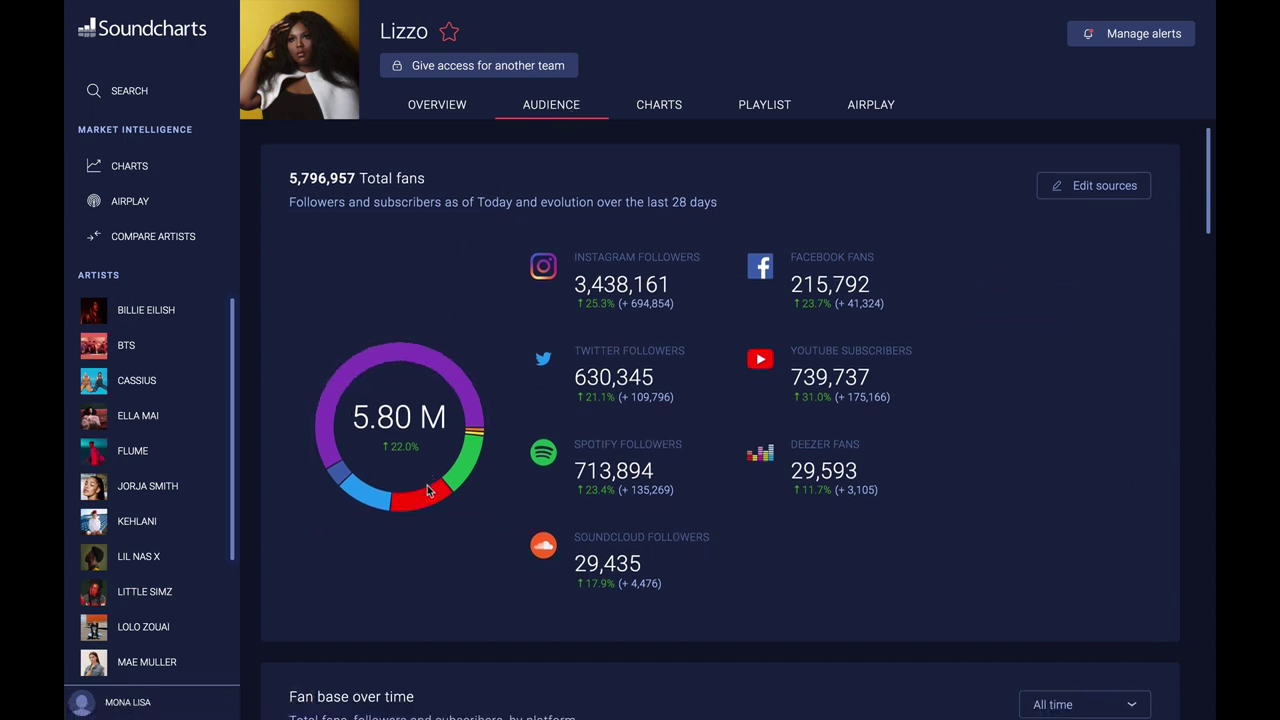
scroll(428, 490, "down", 5)
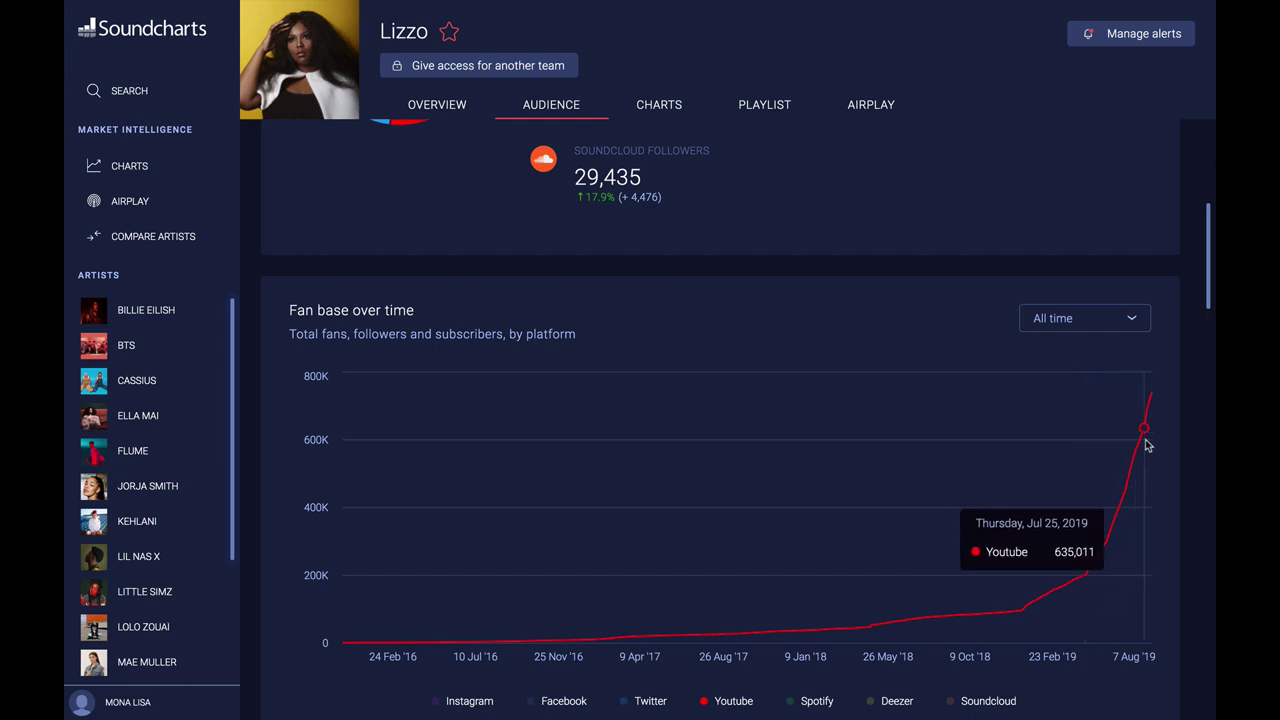
left_click(1137, 322)
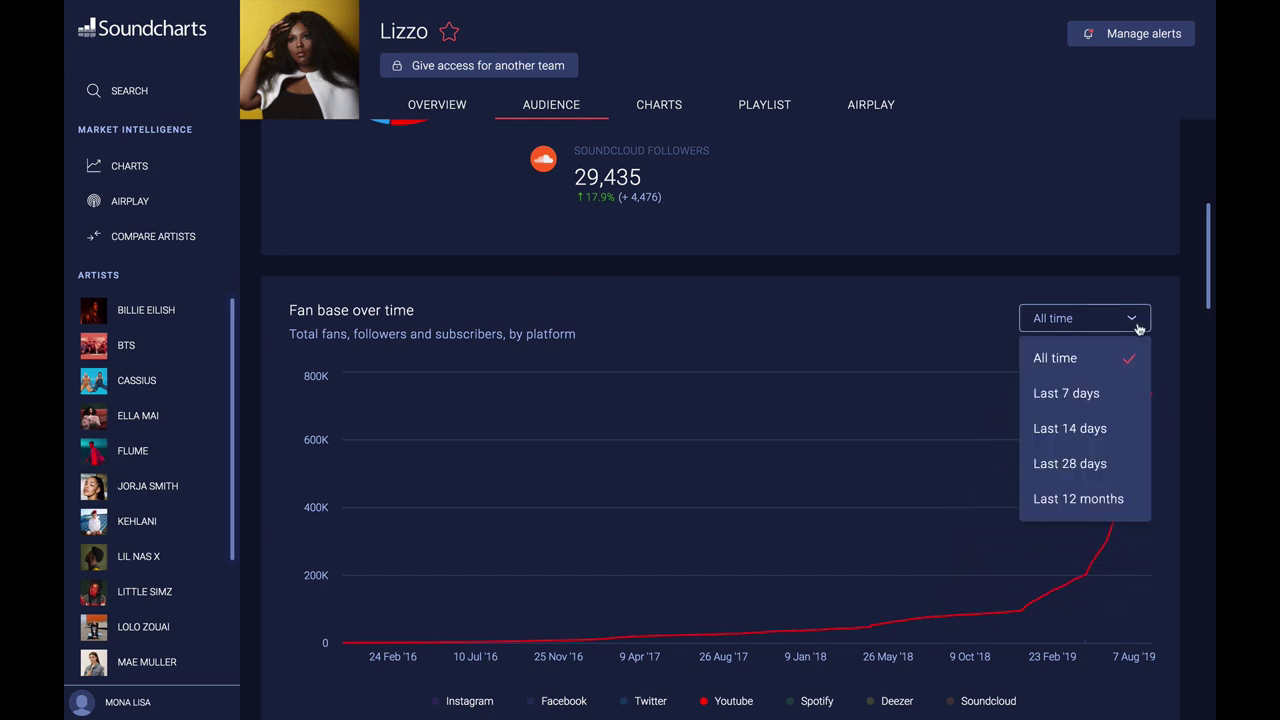
left_click(1137, 322)
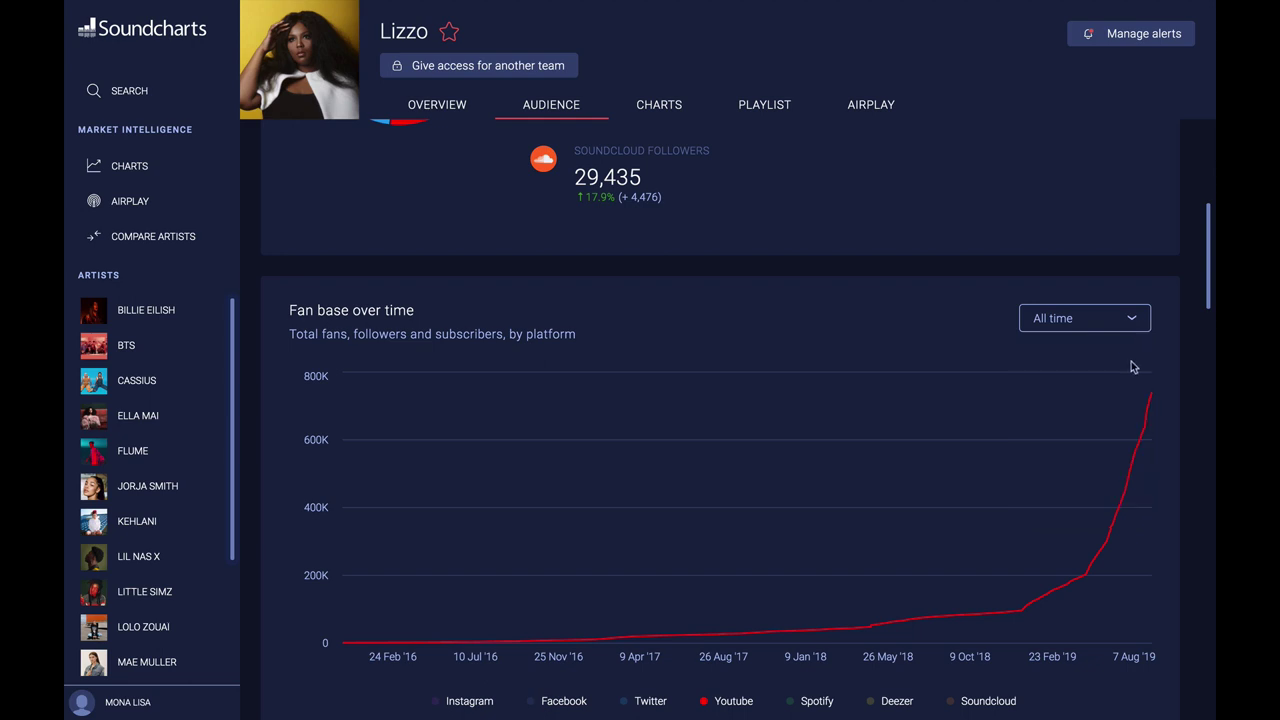
scroll(1130, 363, "down", 6)
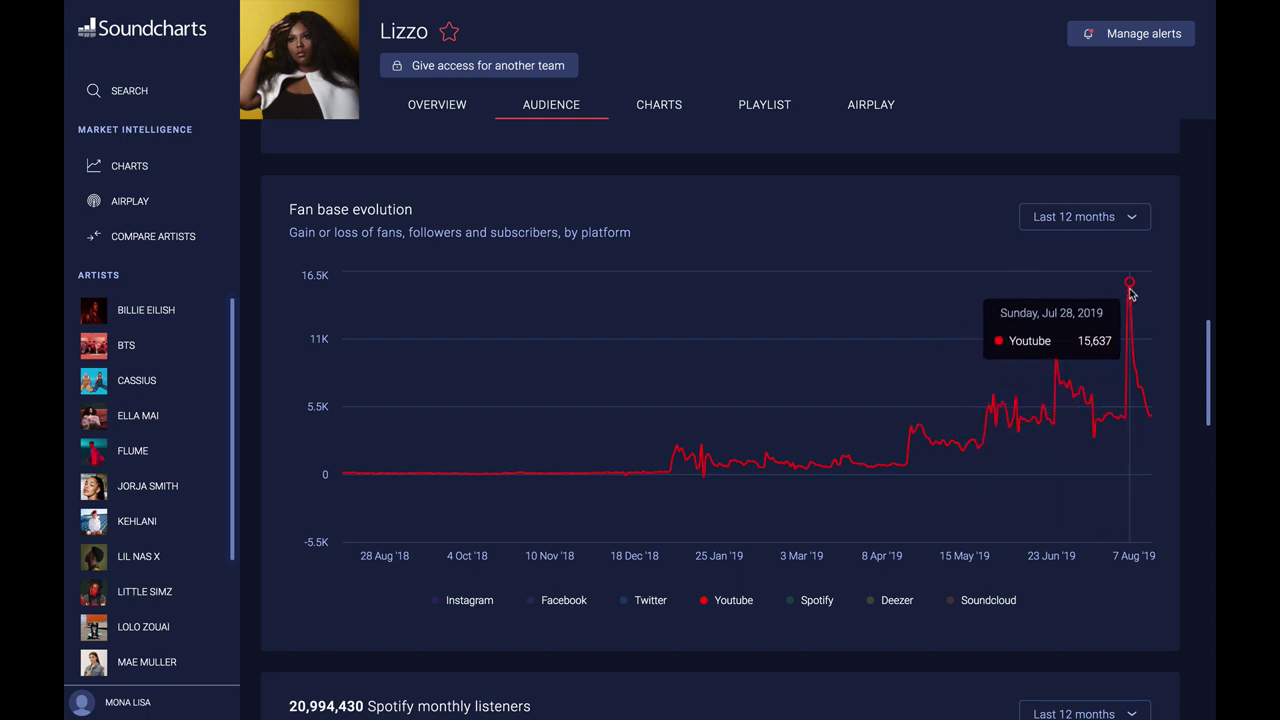
- Review the Spotify monthly listeners and YouTube views charts, and switch the audience ranking from top countries to top cities
scroll(1130, 293, "down", 3)
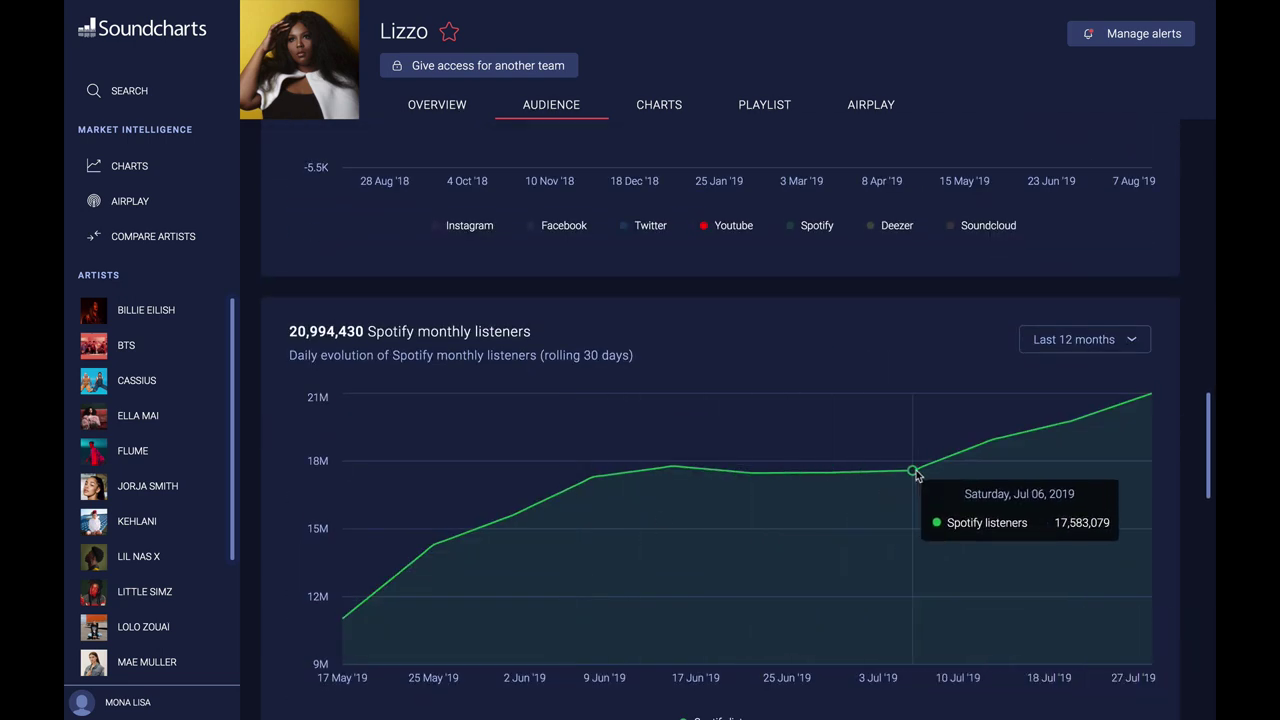
scroll(1050, 430, "down", 3)
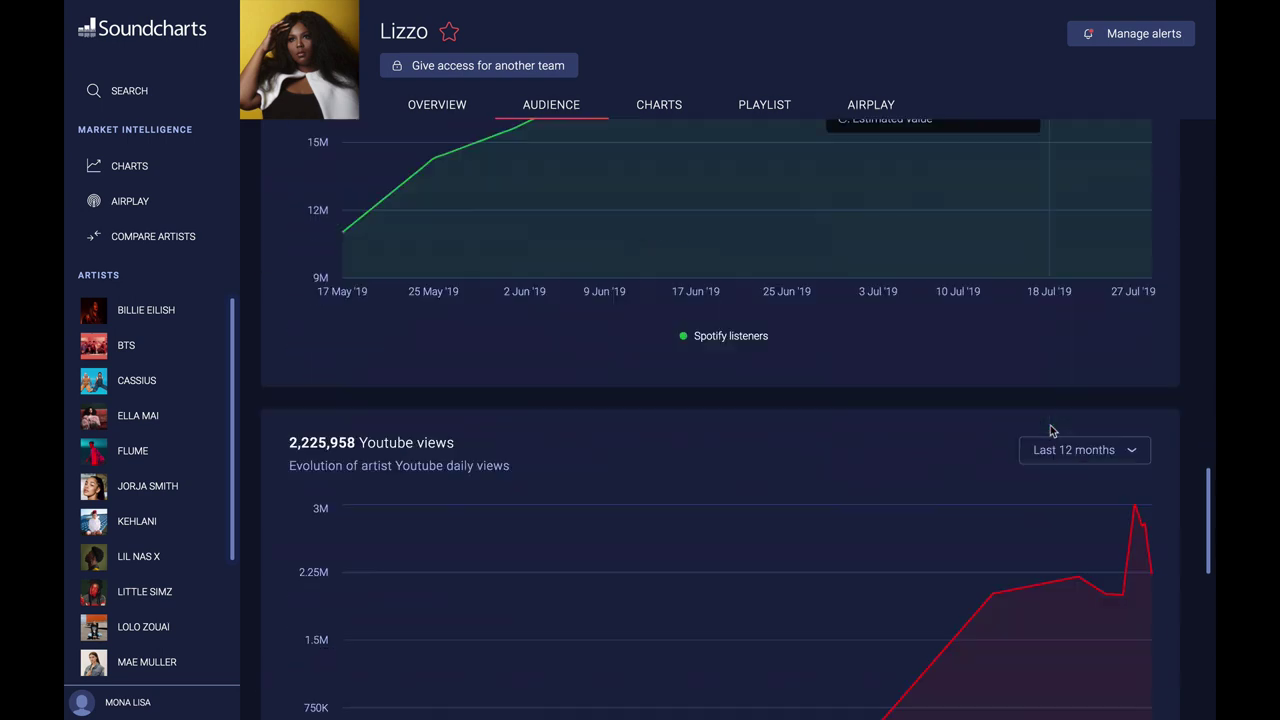
scroll(1050, 430, "down", 1)
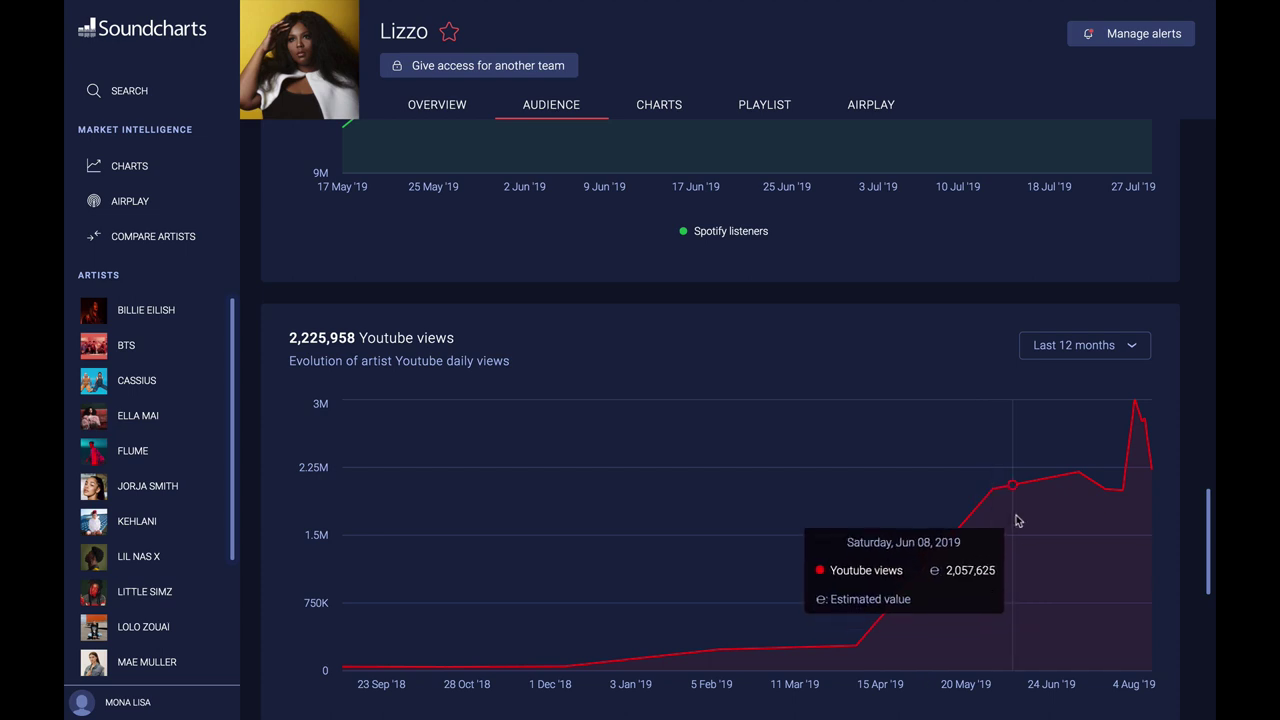
scroll(1155, 434, "down", 2)
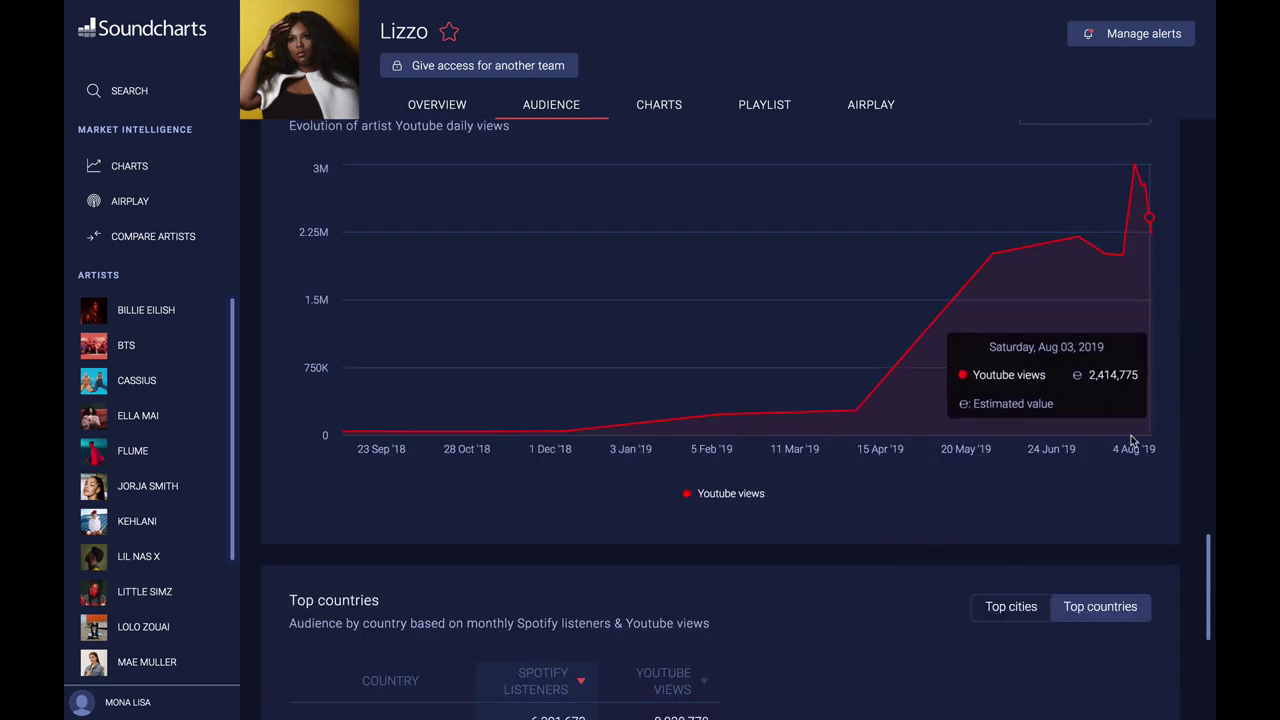
scroll(1120, 445, "down", 1)
scroll(1117, 446, "down", 1)
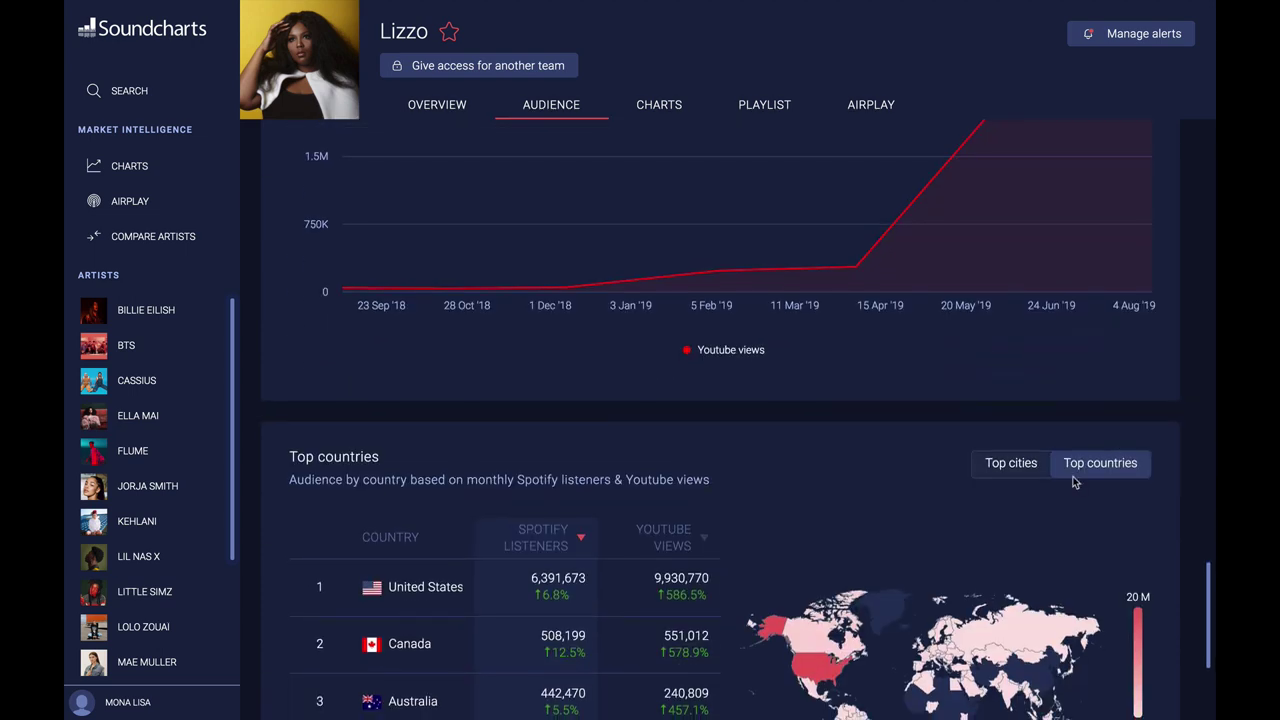
scroll(1068, 477, "down", 2)
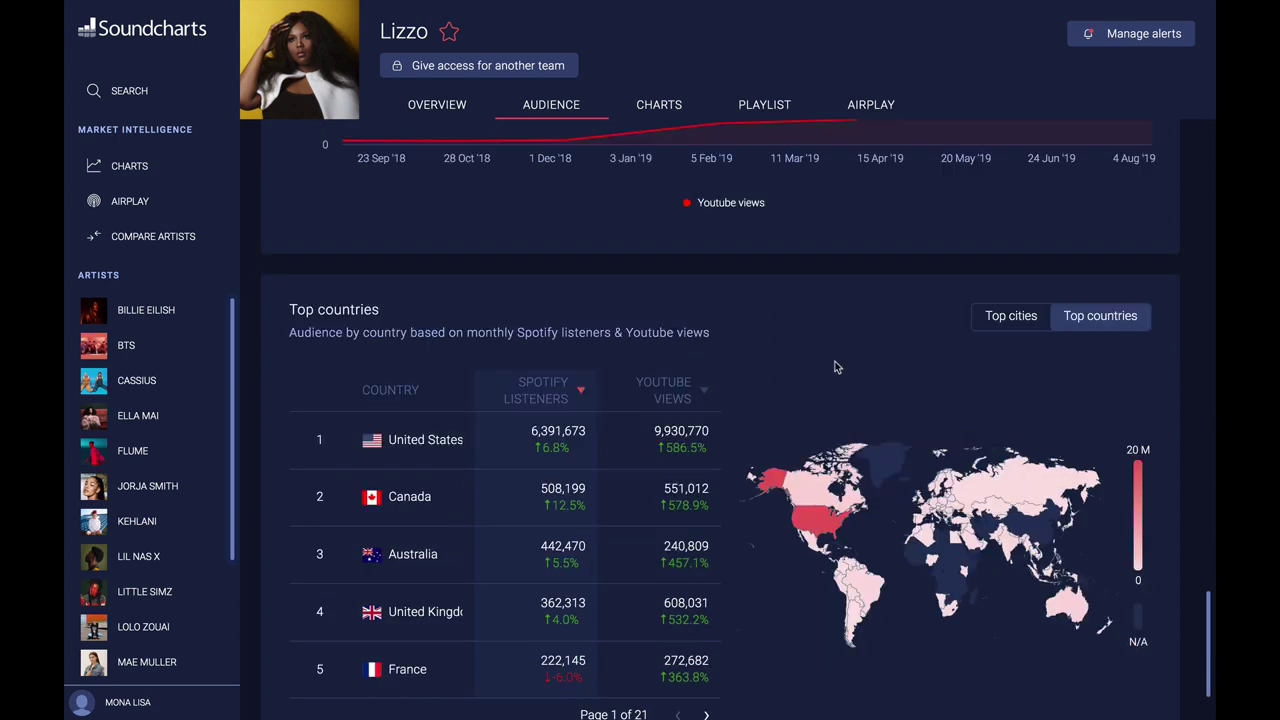
left_click(988, 318)
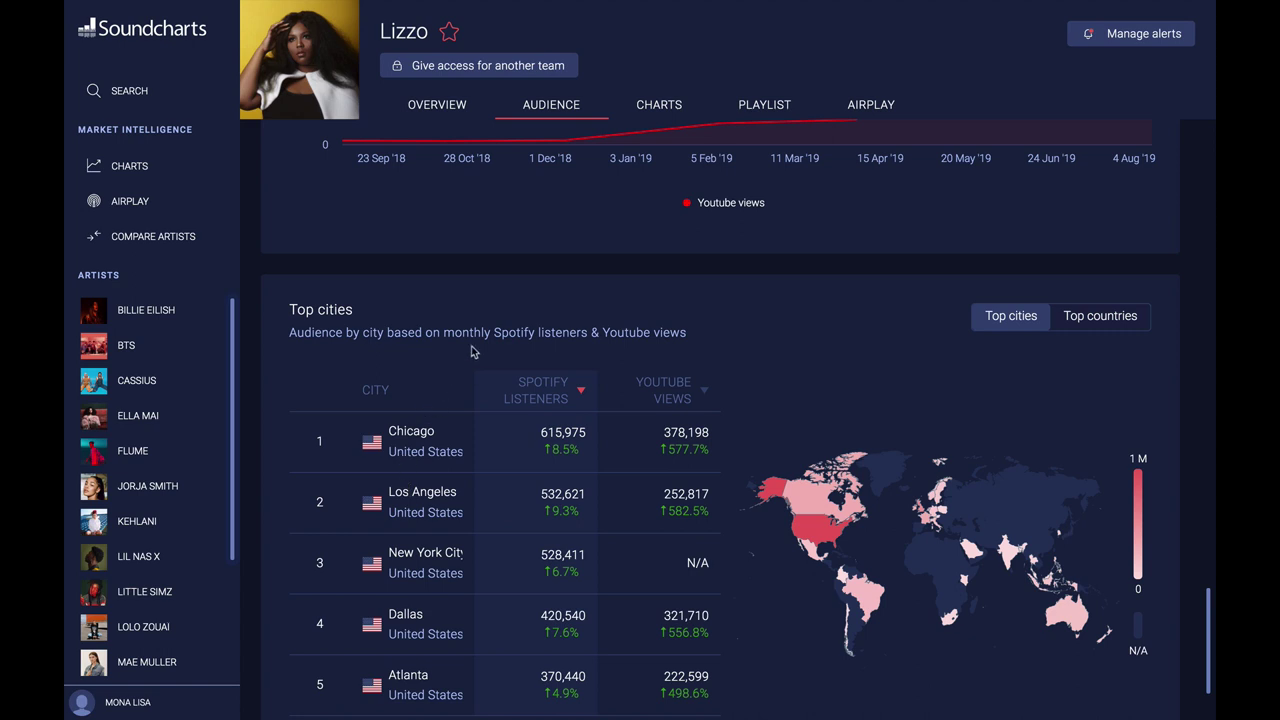
- Show Lizzo's Spotify song chart positions for all countries and look through the listed rankings
left_click(658, 105)
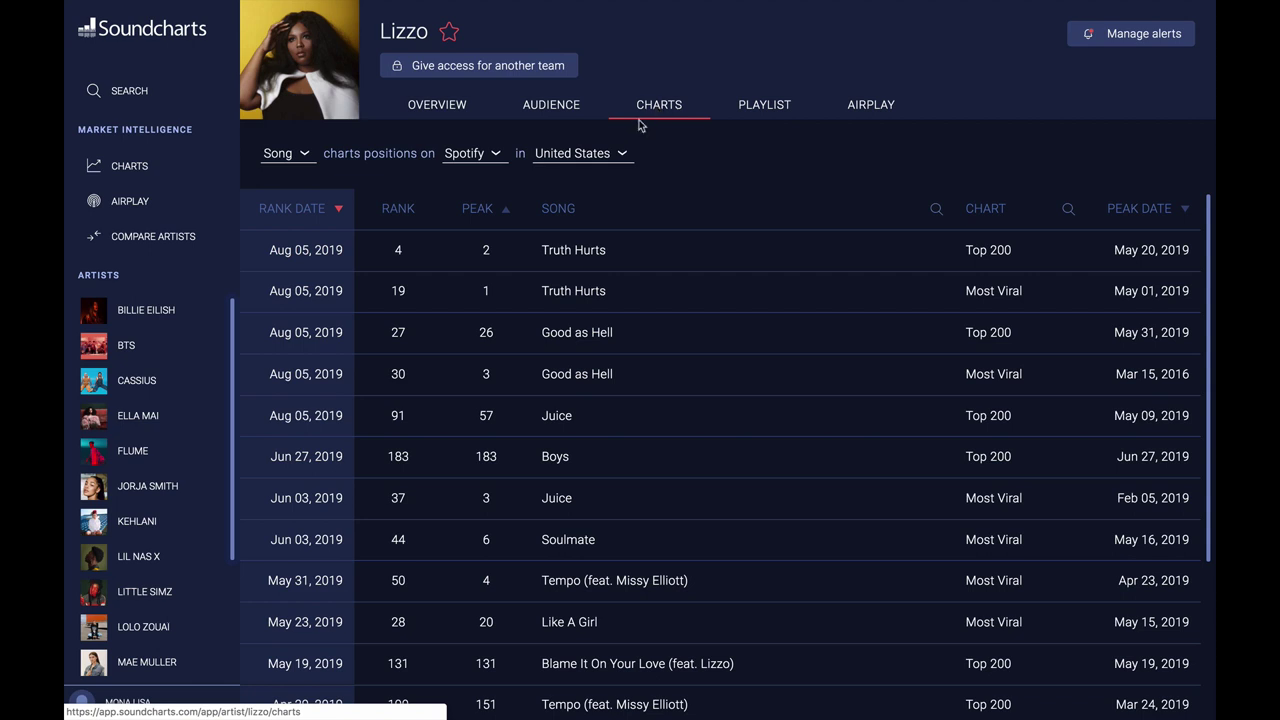
left_click(603, 163)
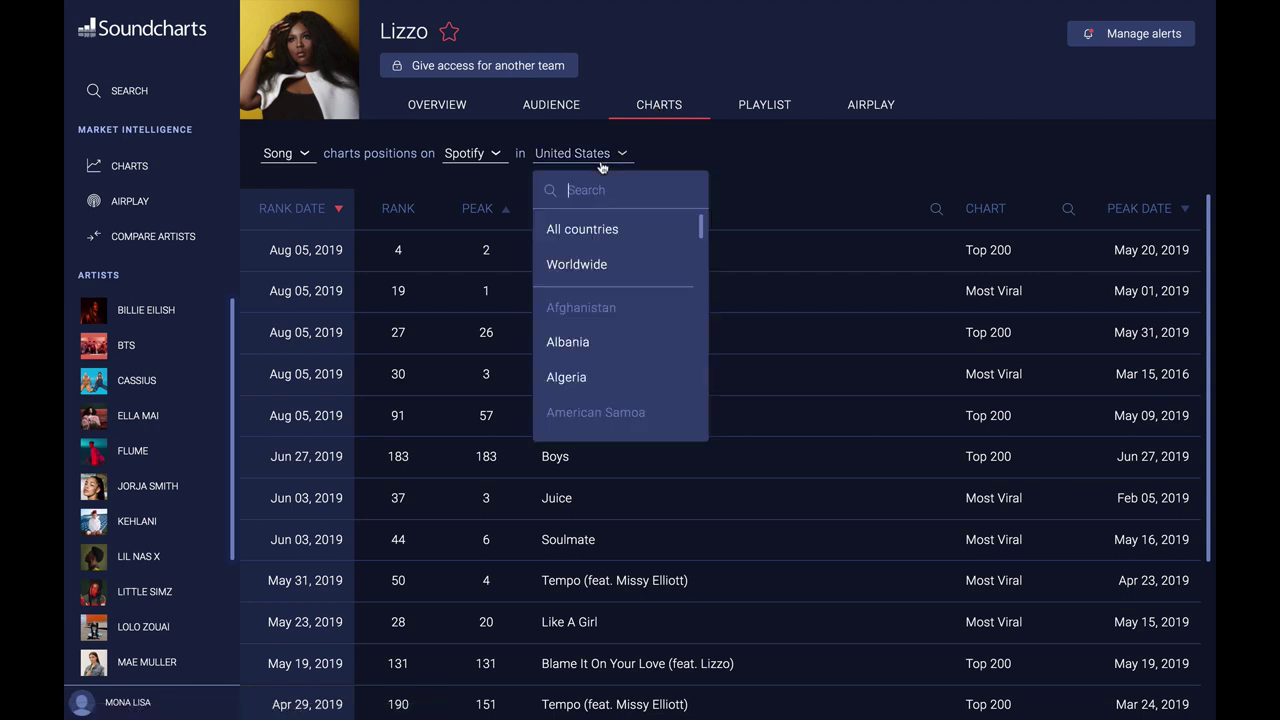
left_click(596, 229)
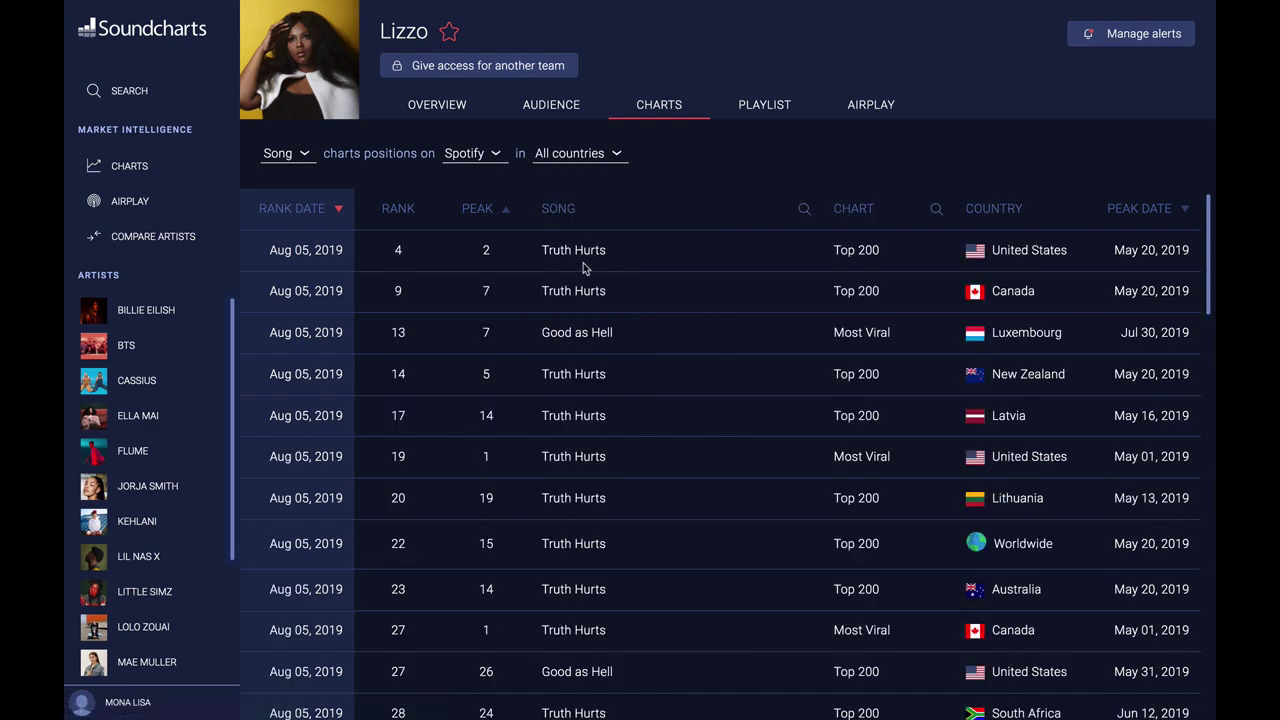
scroll(583, 263, "down", 5)
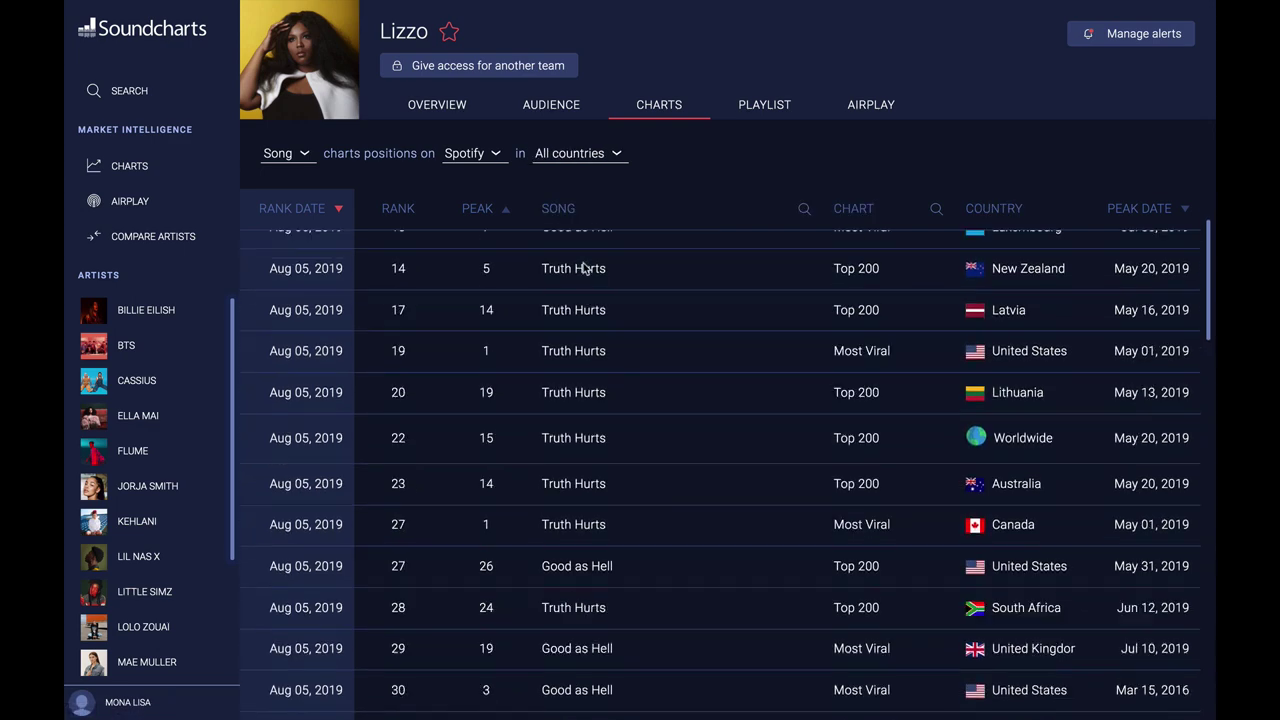
scroll(583, 263, "down", 5)
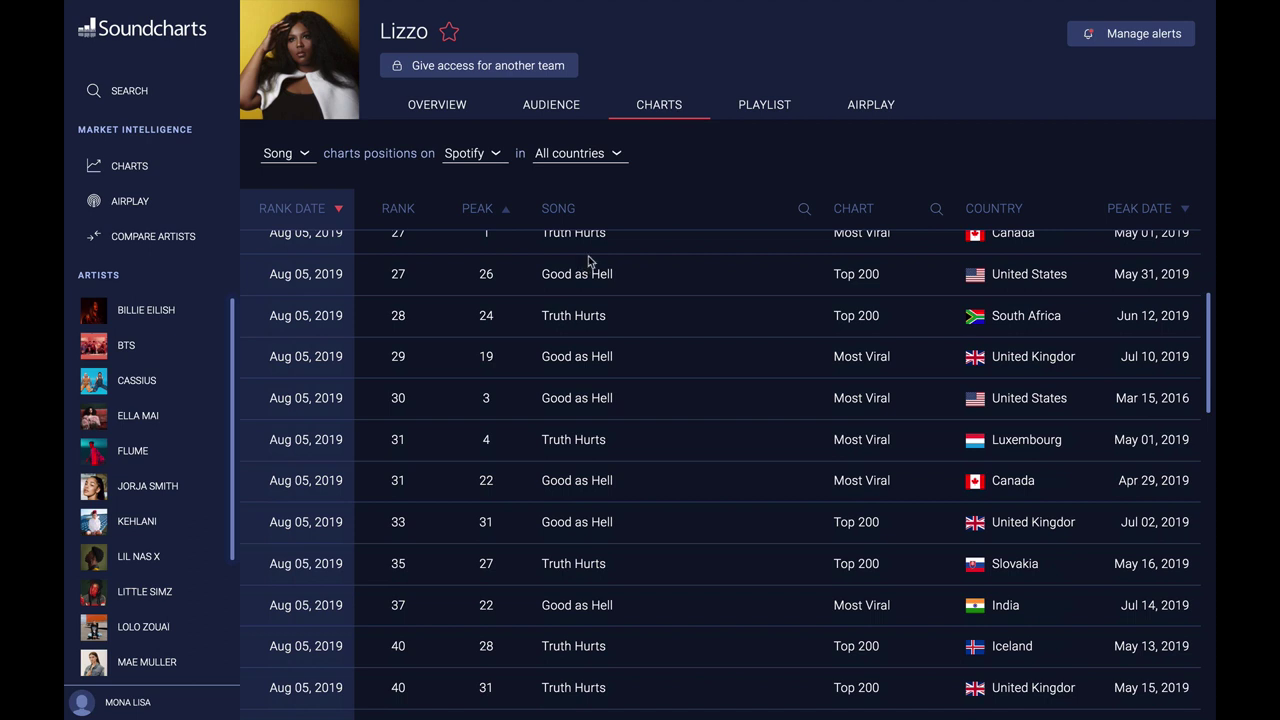
- Limit Lizzo's Spotify playlist entries to major-owned playlists, excluding official and 3rd party ones, and filter the songs by "tr"
left_click(767, 111)
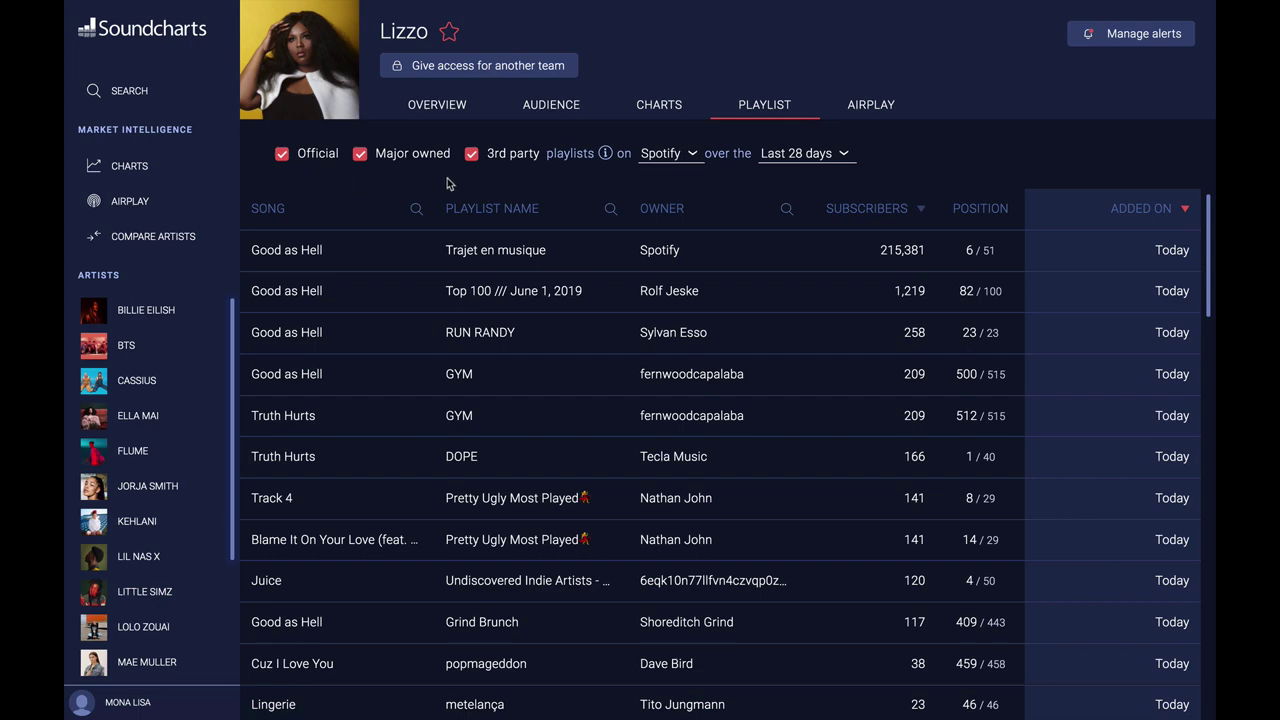
left_click(475, 156)
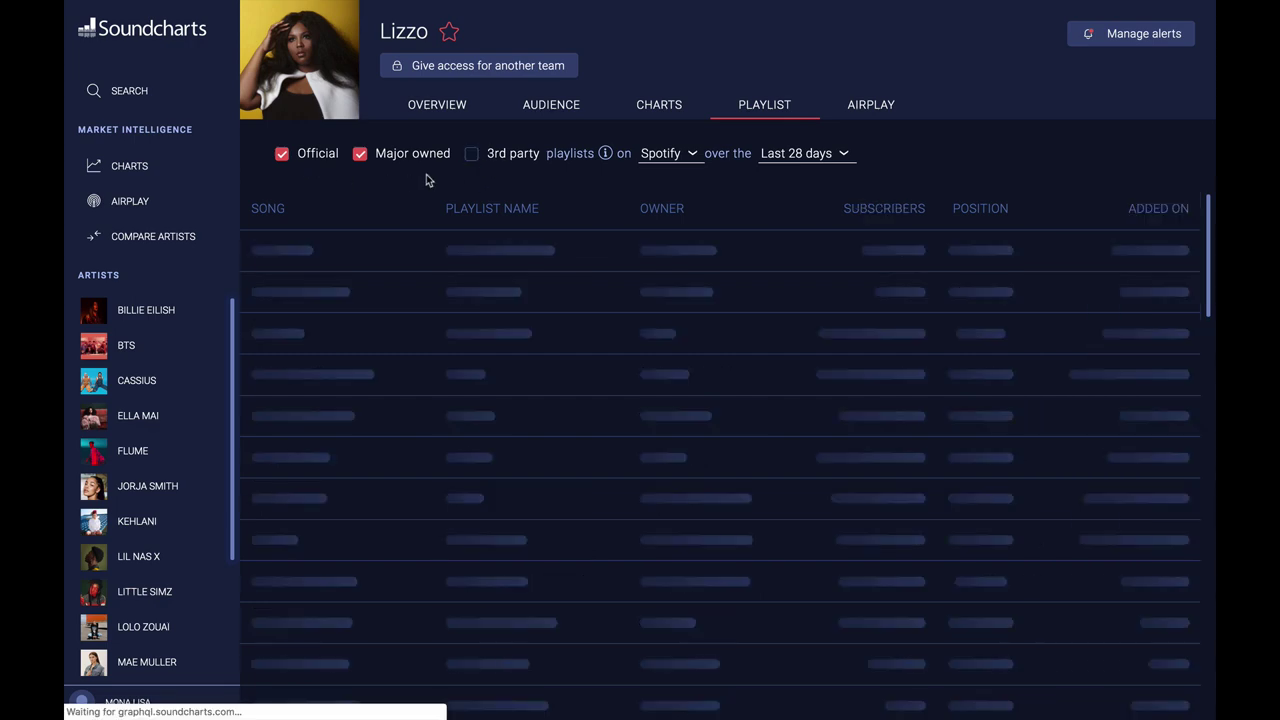
left_click(282, 155)
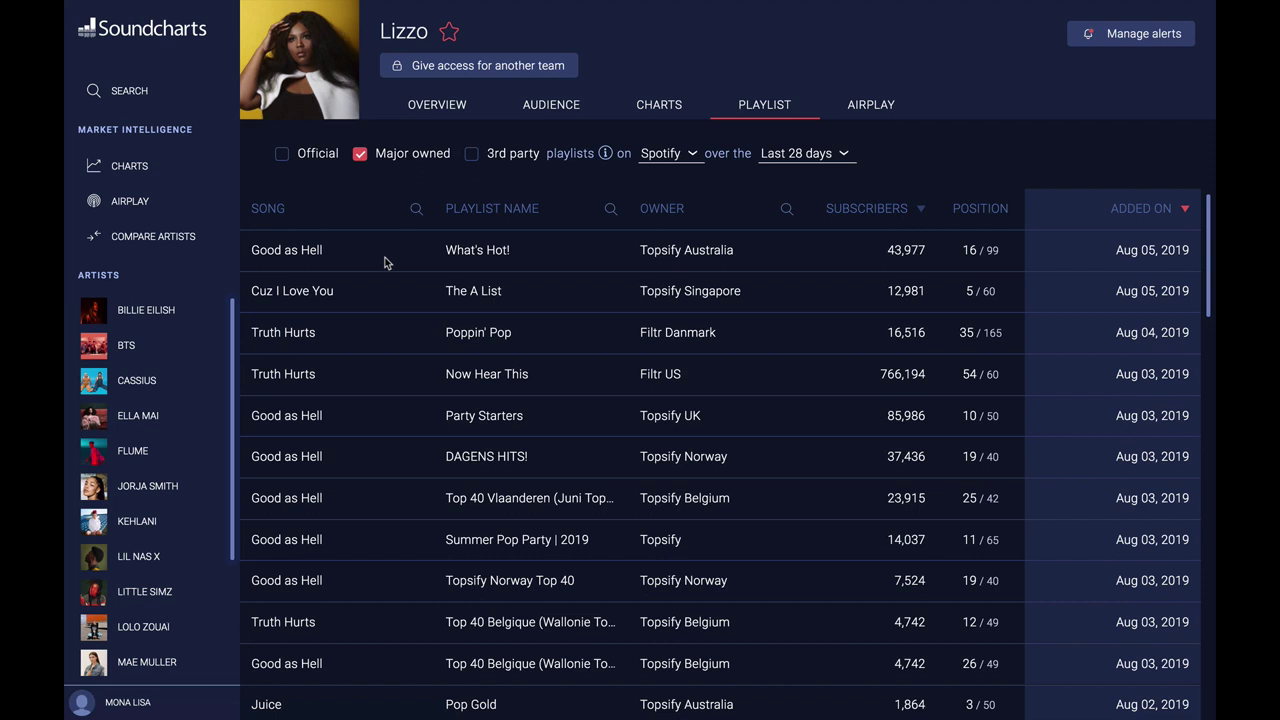
left_click(414, 211)
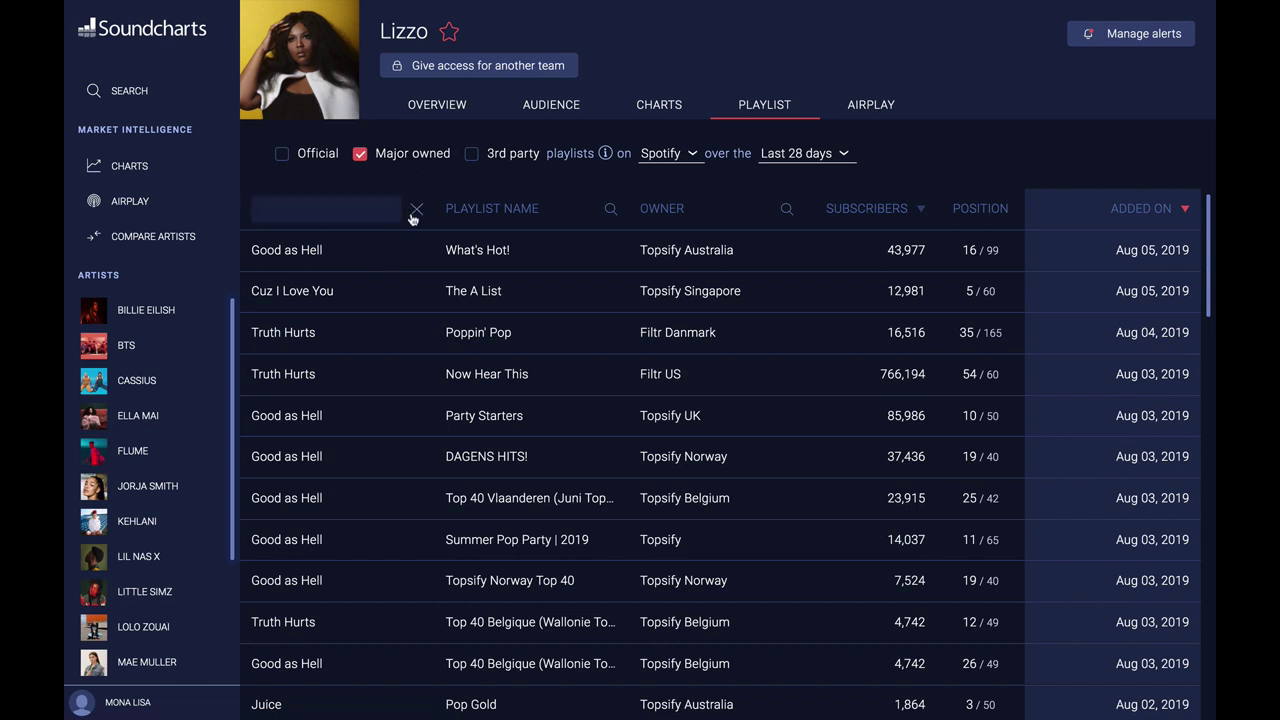
type("tr")
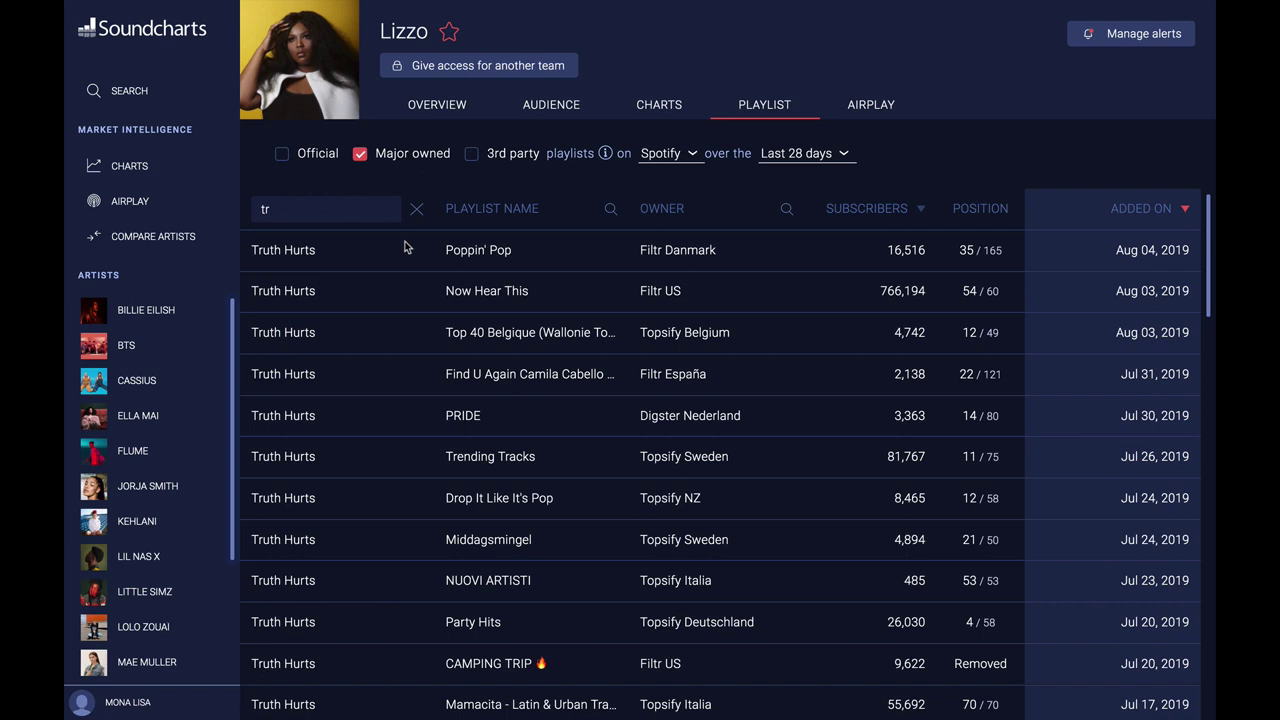
- Open Lizzo's airplay insights and set the airplay details to France
mouse_move(848, 108)
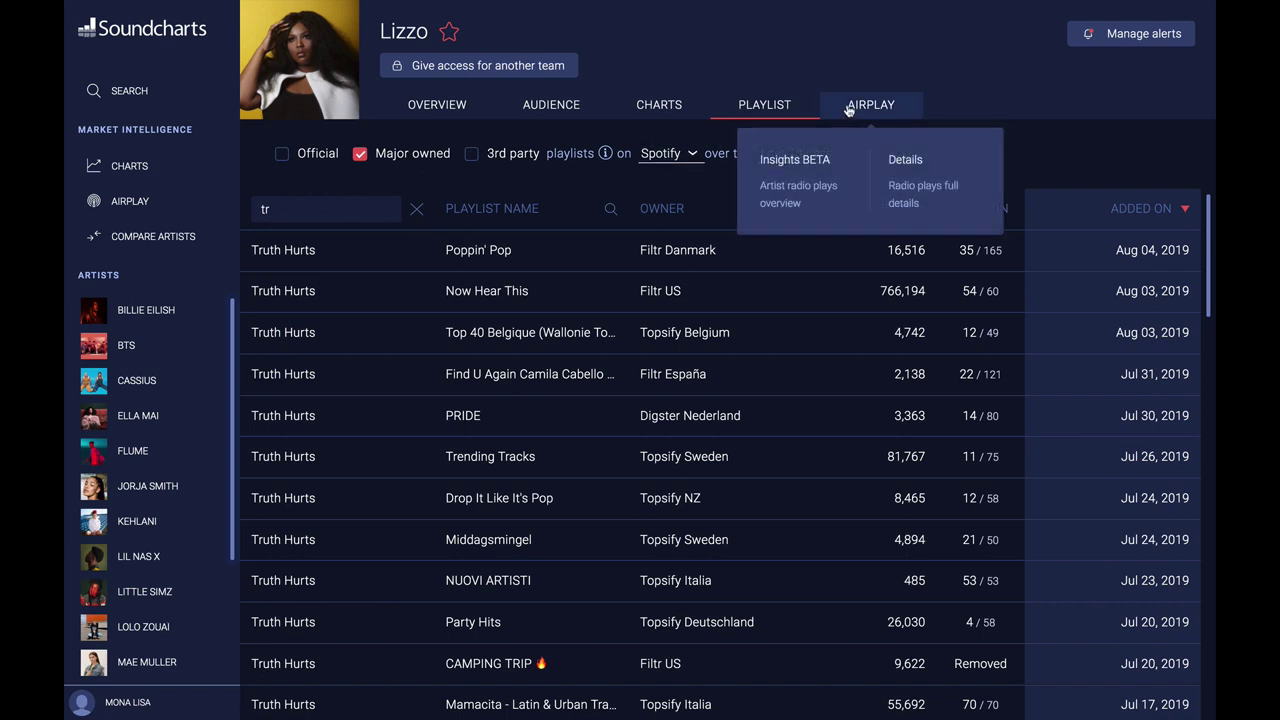
left_click(825, 159)
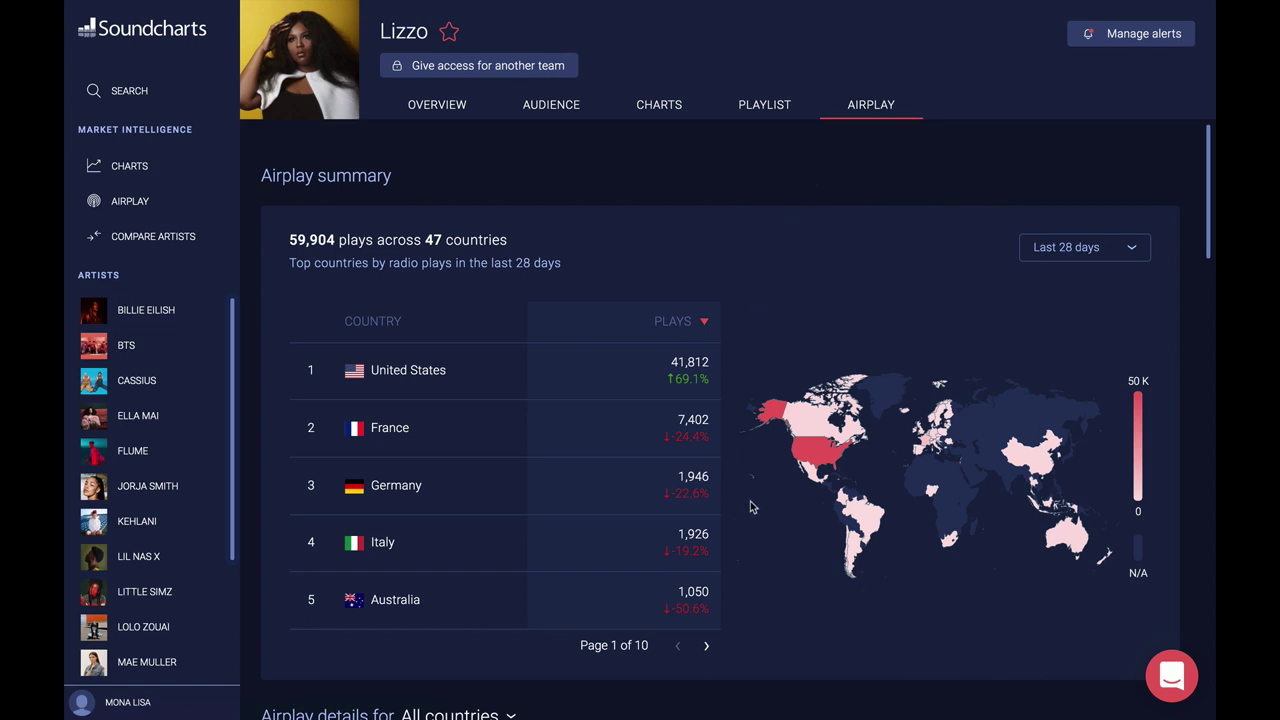
scroll(752, 507, "down", 5)
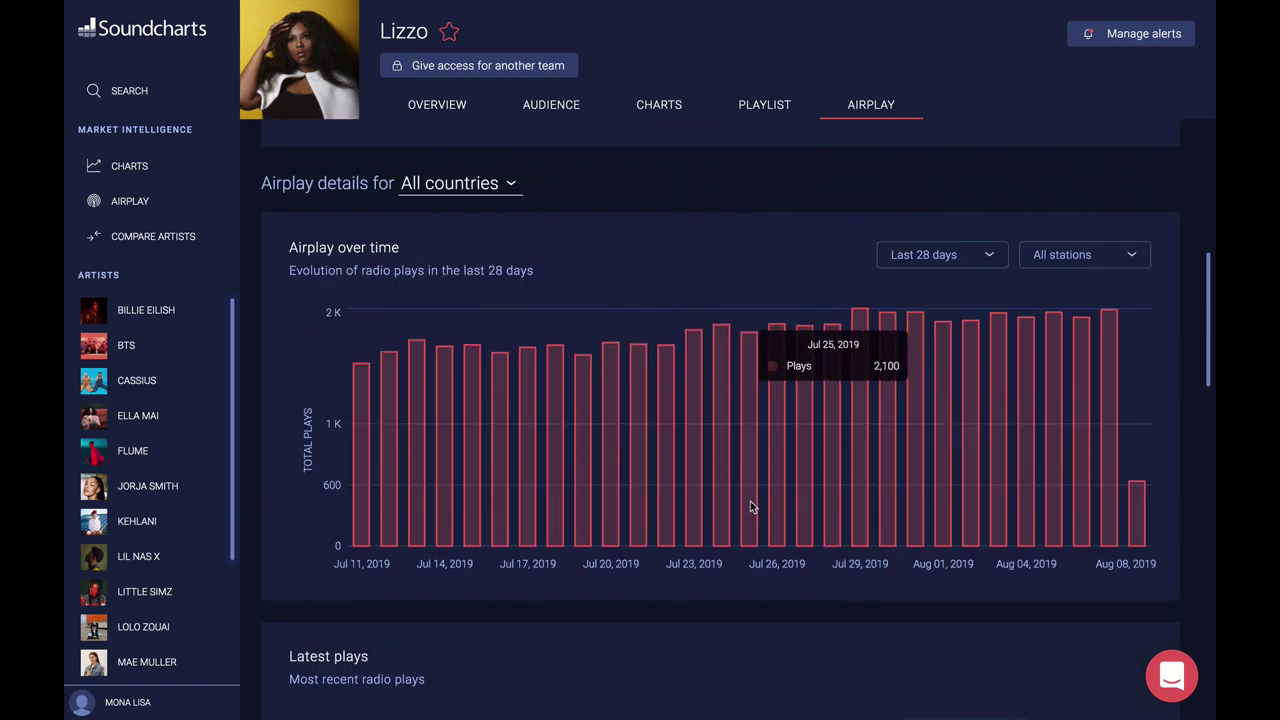
left_click(512, 187)
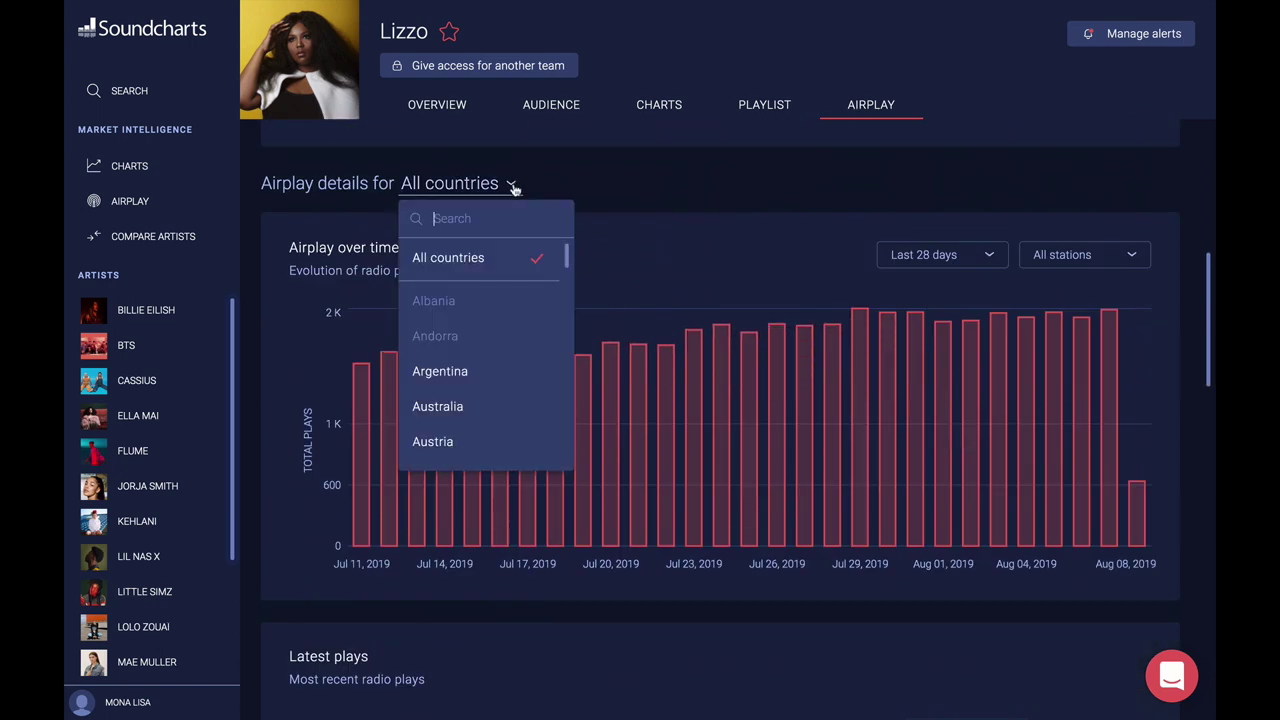
type("fr")
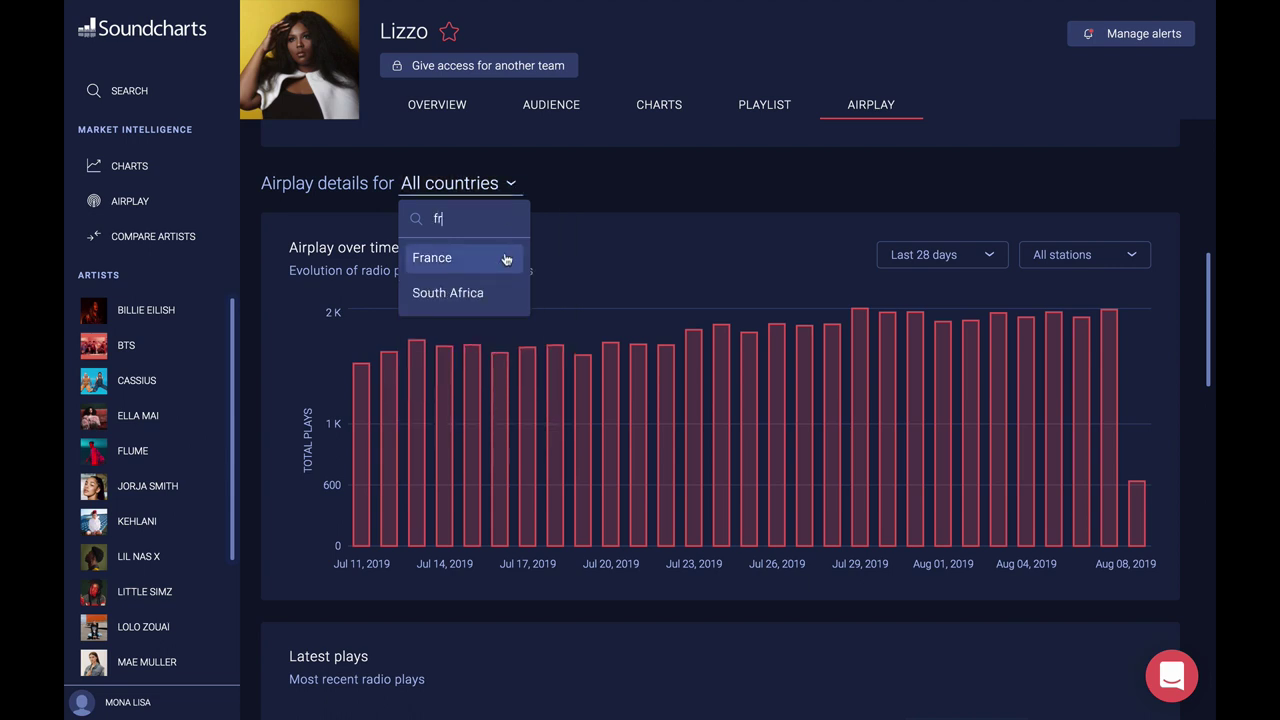
left_click(506, 259)
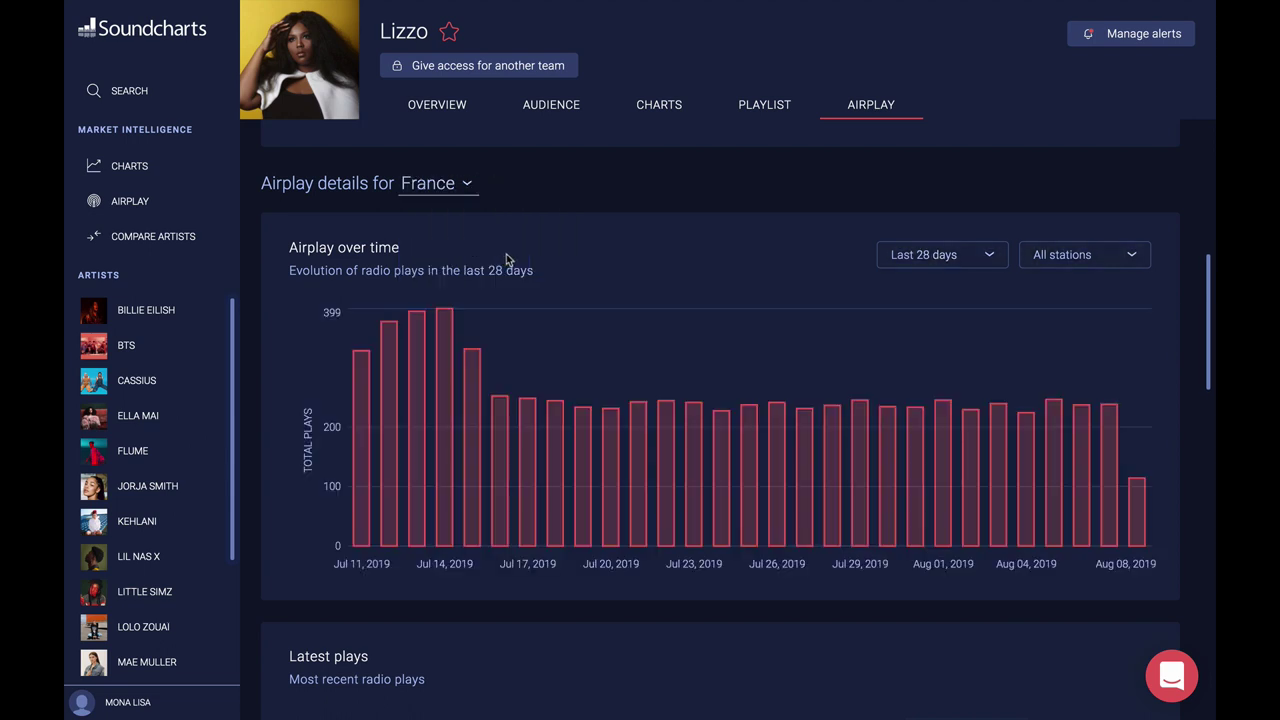
- Check the station choices for the French airplay chart and review the latest plays, plays per radio station and similar artists
left_click(1121, 255)
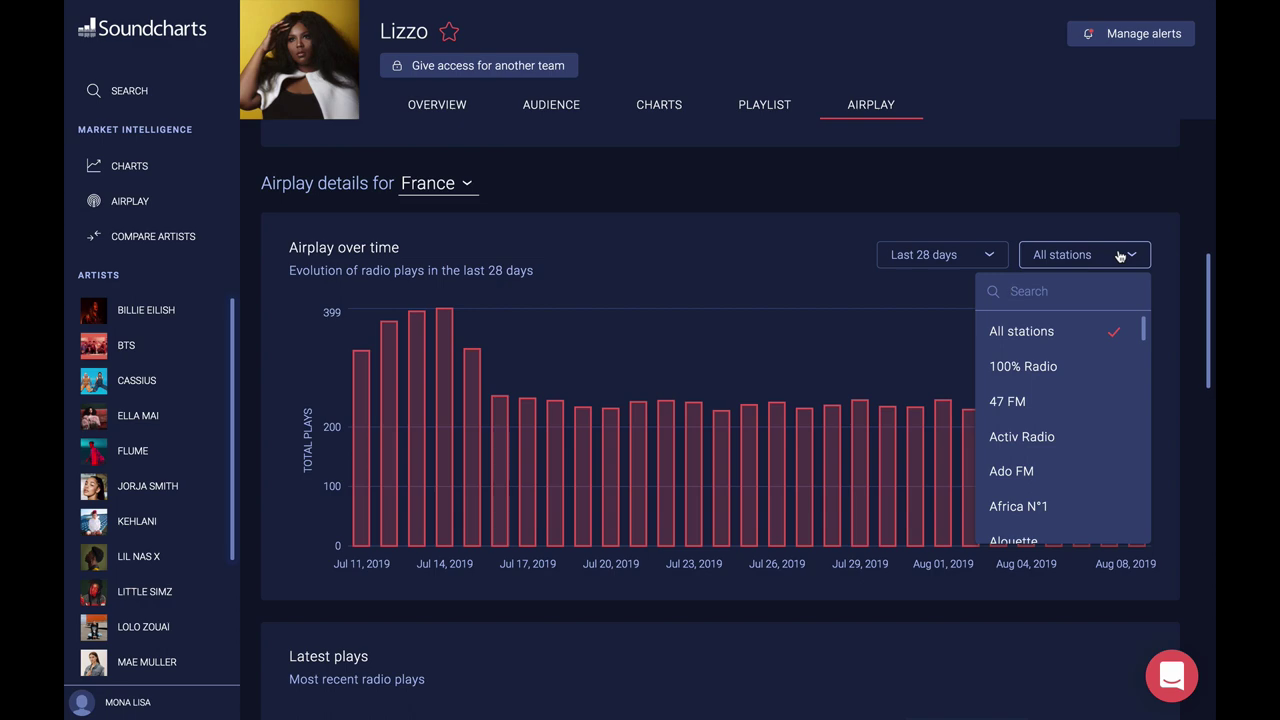
left_click(1121, 255)
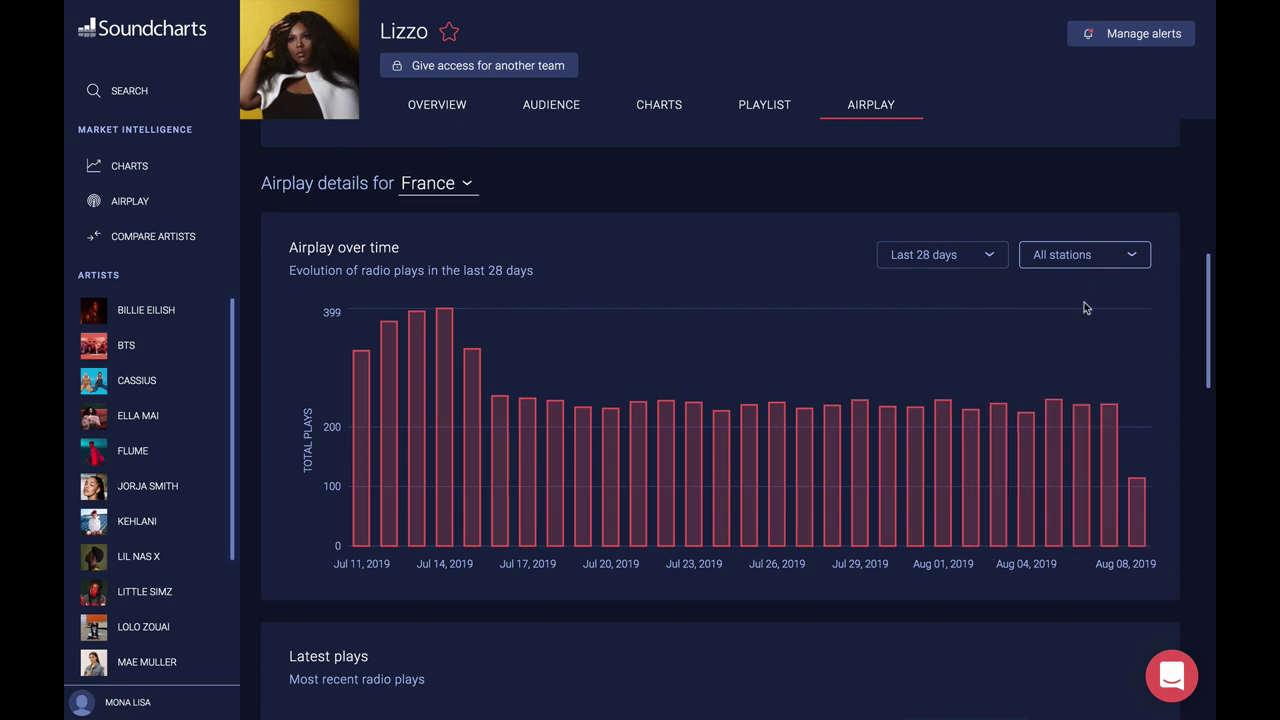
scroll(1080, 330, "down", 5)
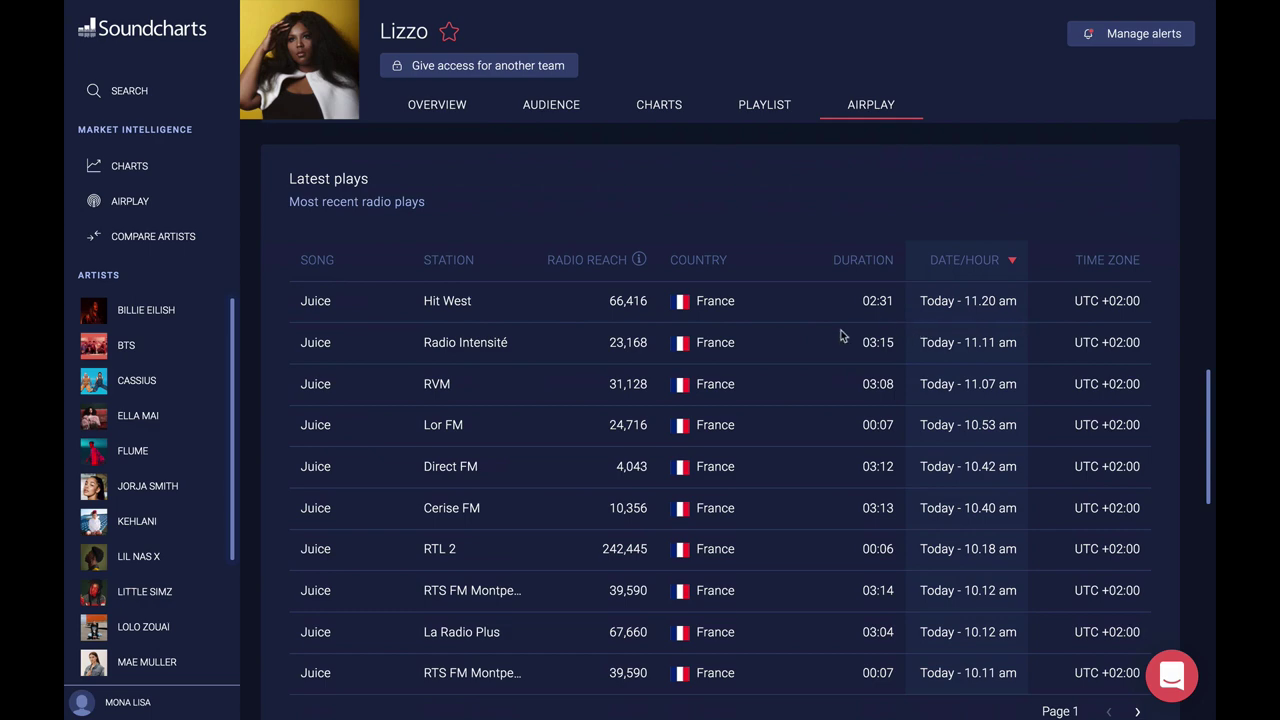
scroll(843, 333, "up", 5)
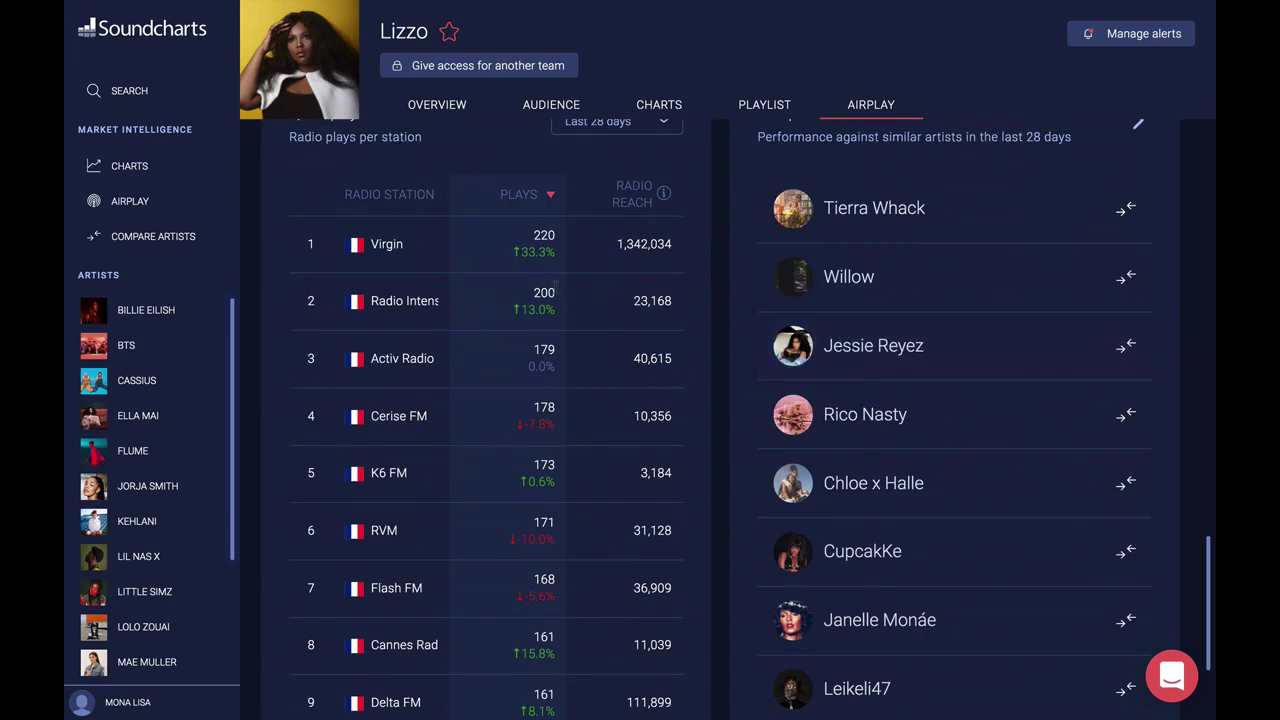
scroll(558, 292, "up", 1)
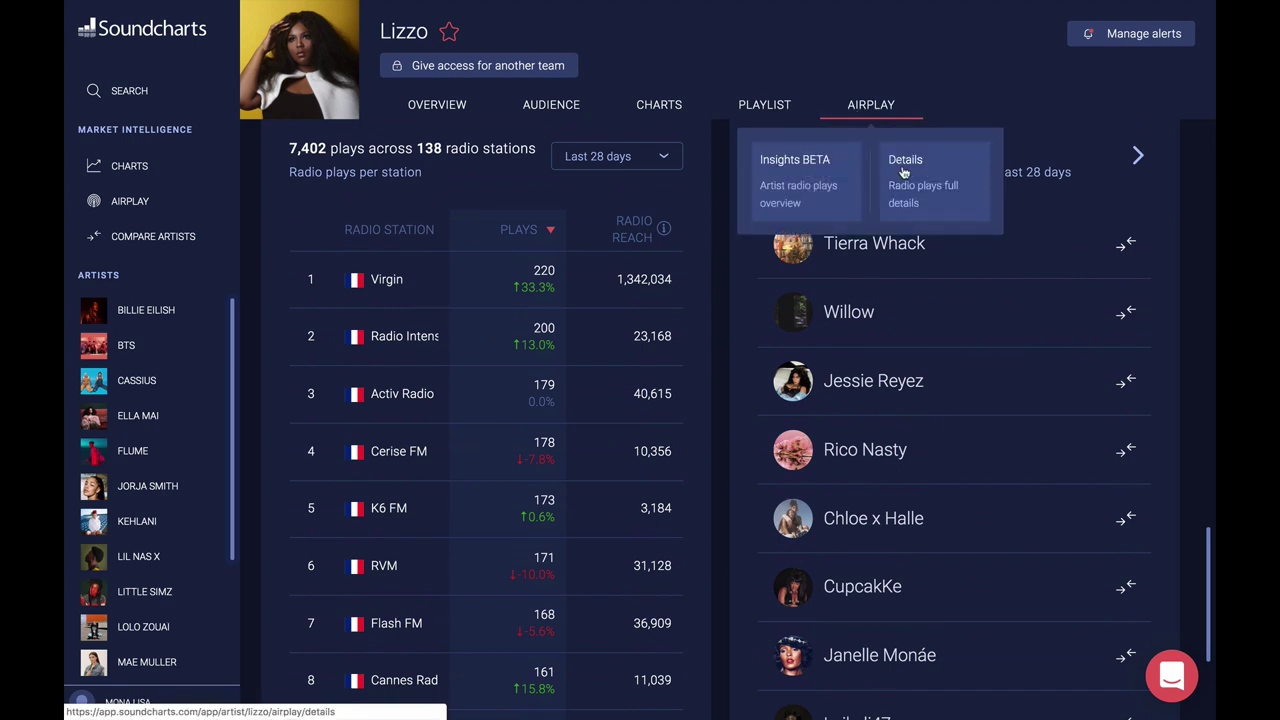
- Open the full radio play details for Lizzo and set the country to France
left_click(904, 172)
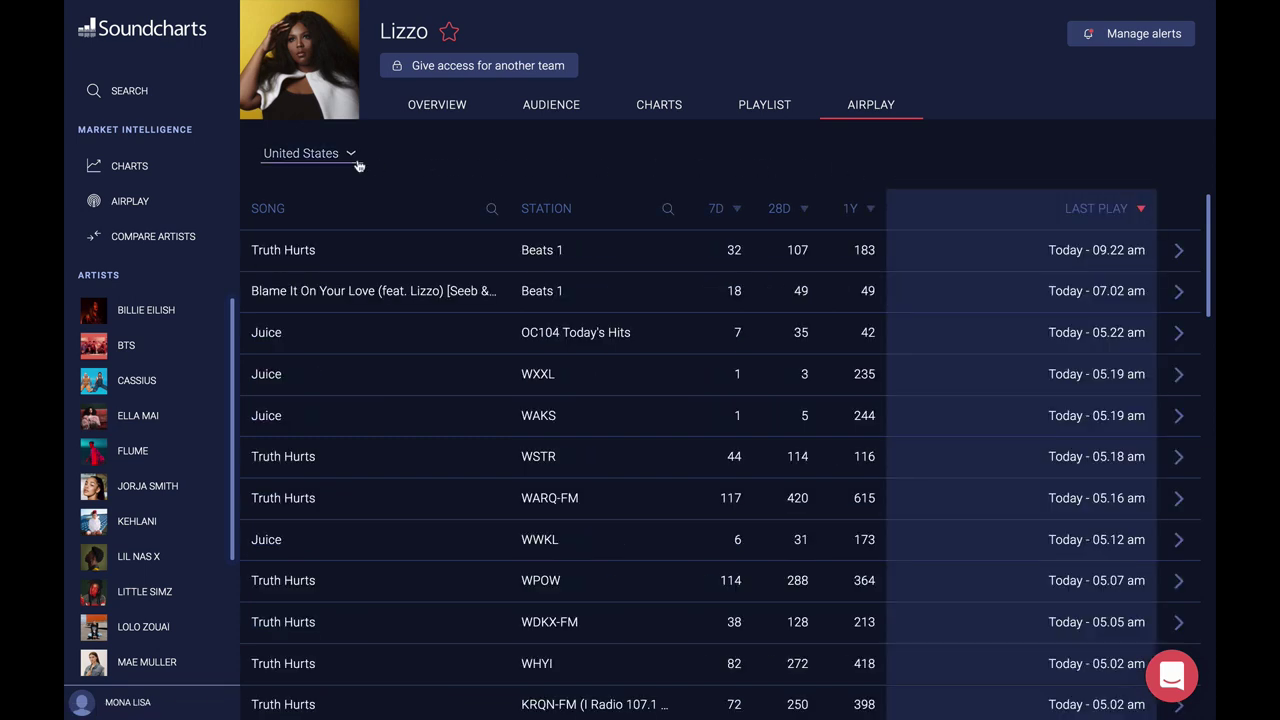
left_click(355, 160)
type("fr")
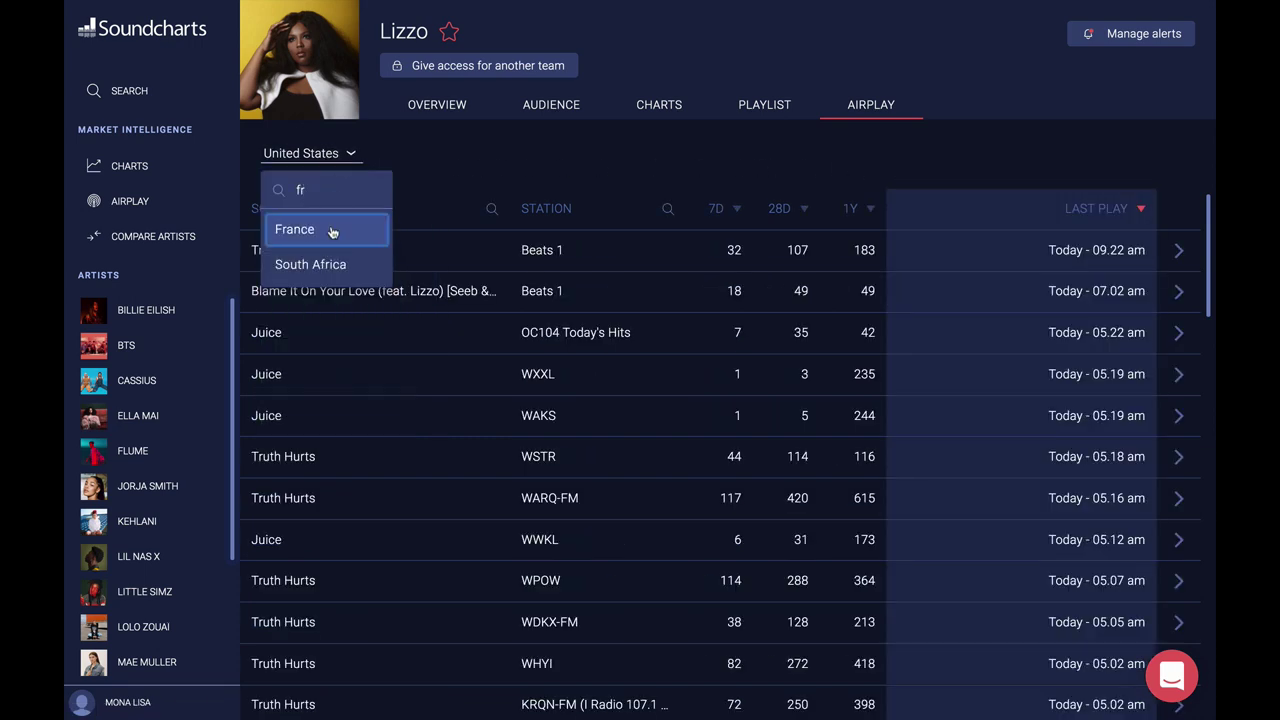
left_click(336, 229)
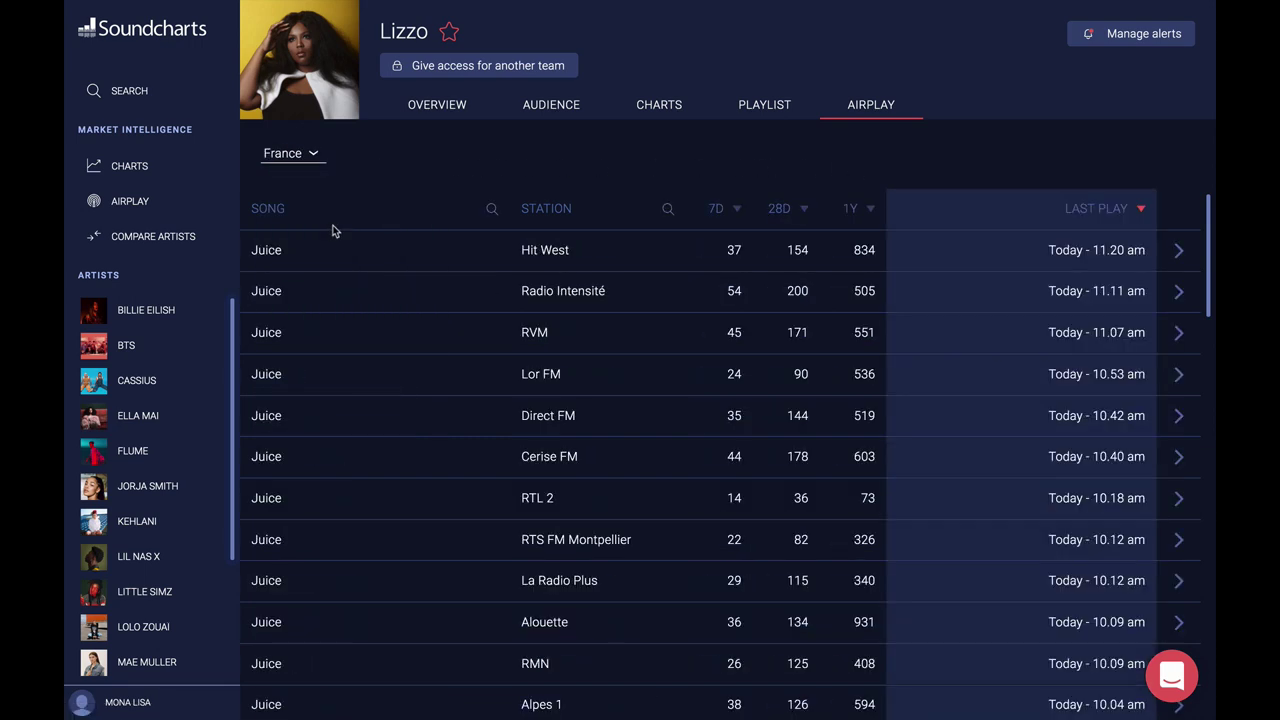
- Filter the songs by "truth" and open the airplay details of Truth Hurts on Générations Lyon
left_click(491, 209)
type("trut")
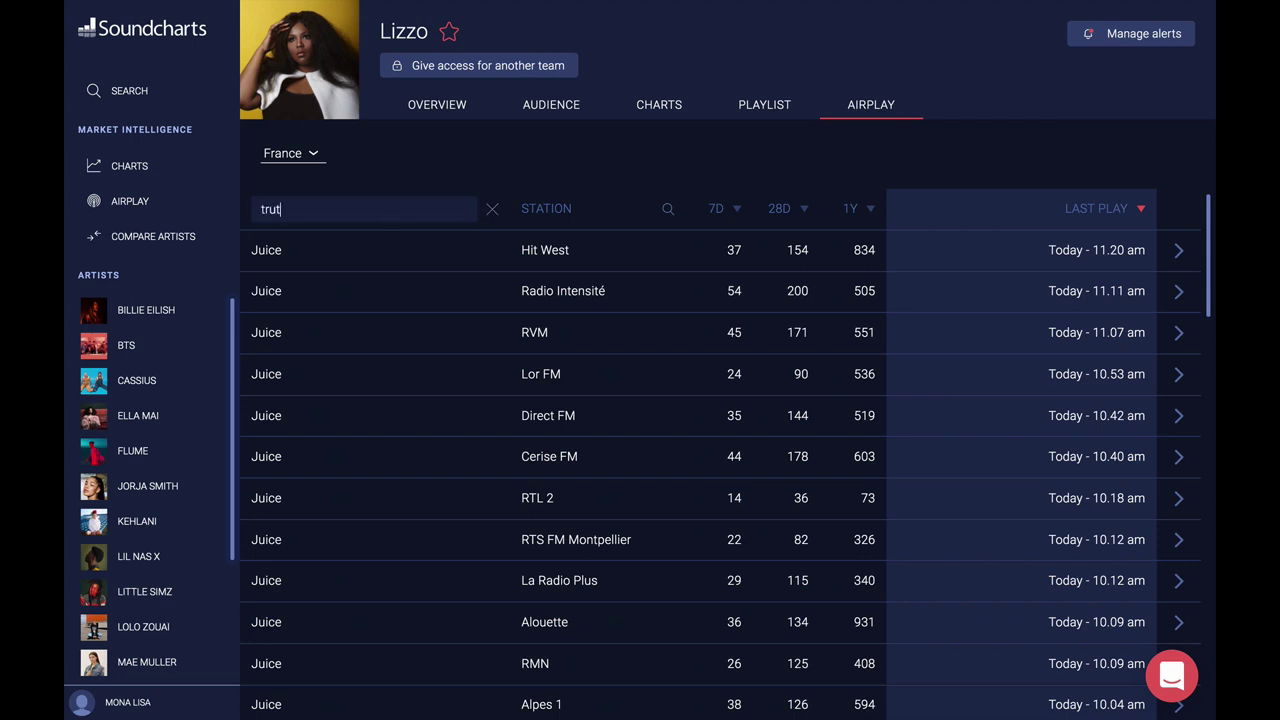
type("h")
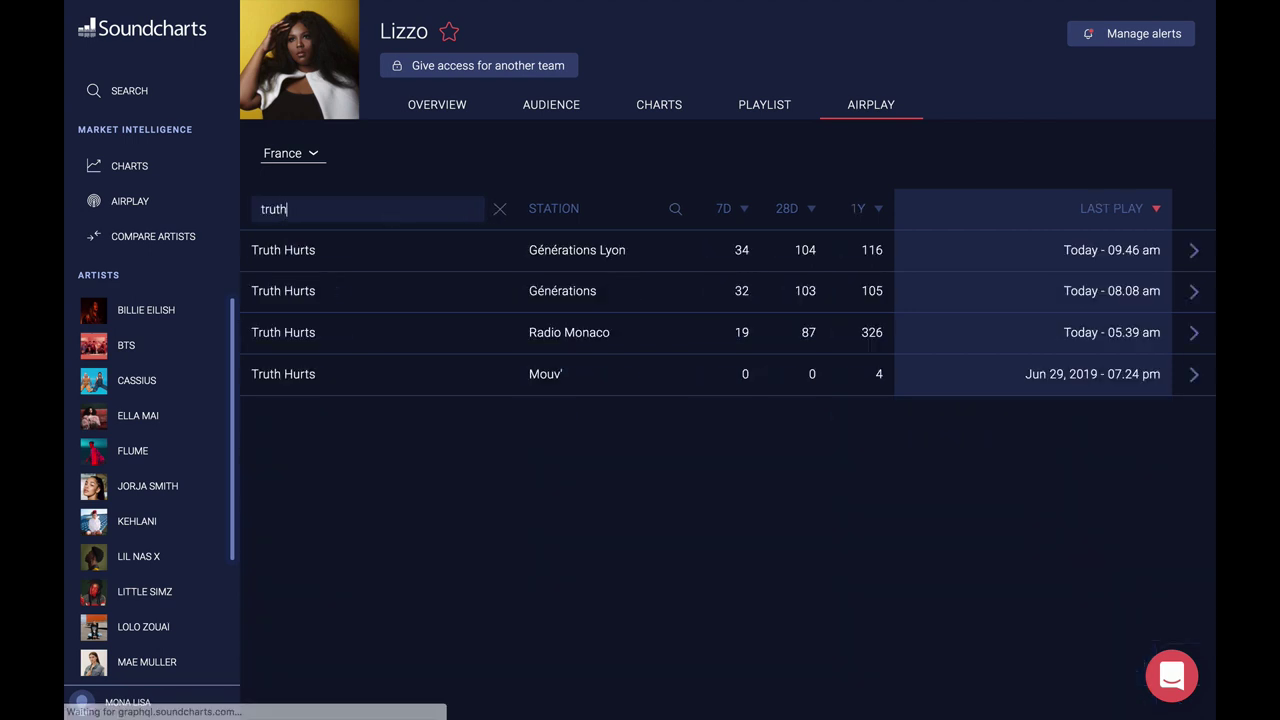
left_click(404, 254)
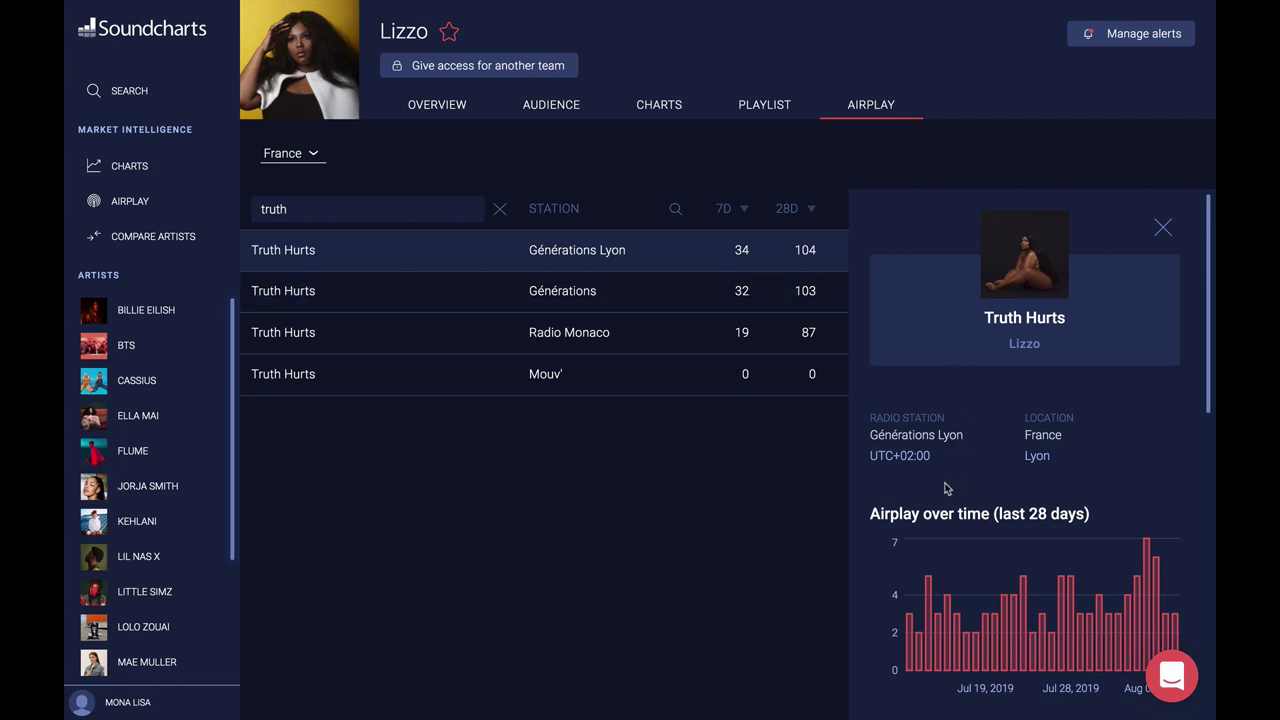
scroll(941, 491, "down", 1)
scroll(938, 491, "up", 1)
- Open the alert settings for Lizzo and switch Chart Alerts for all countries on and back off
left_click(1173, 36)
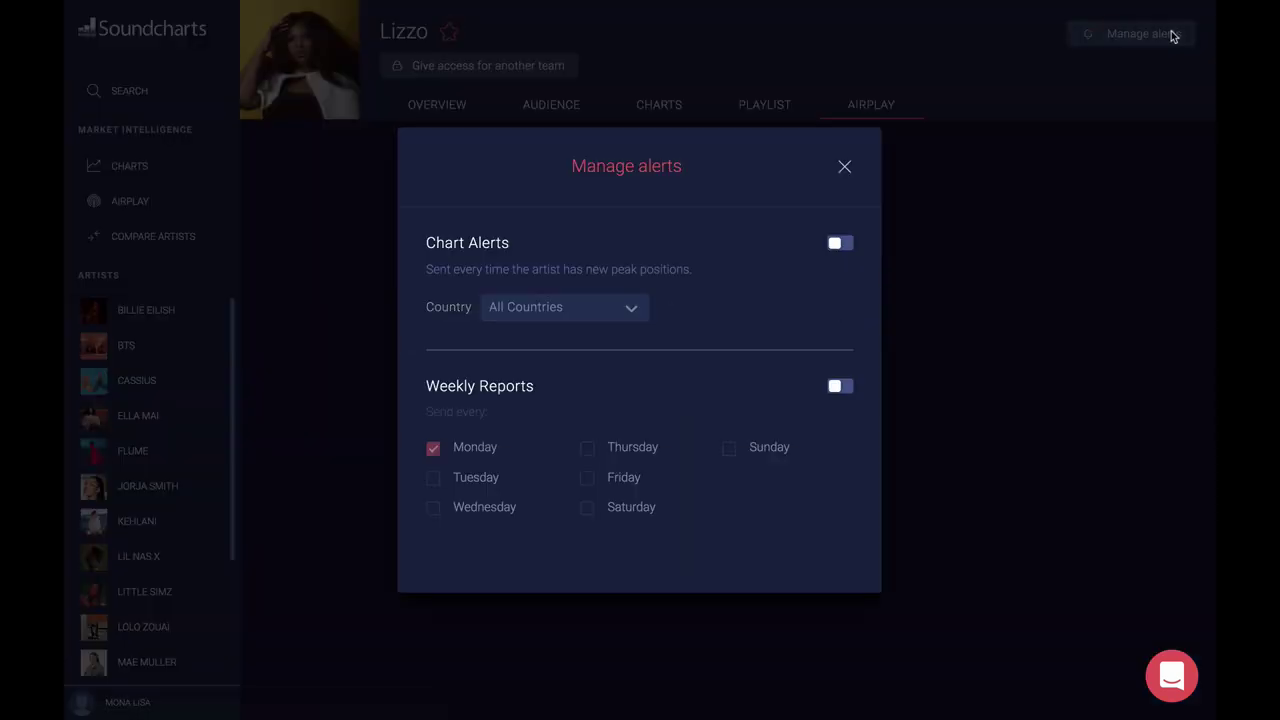
left_click(843, 245)
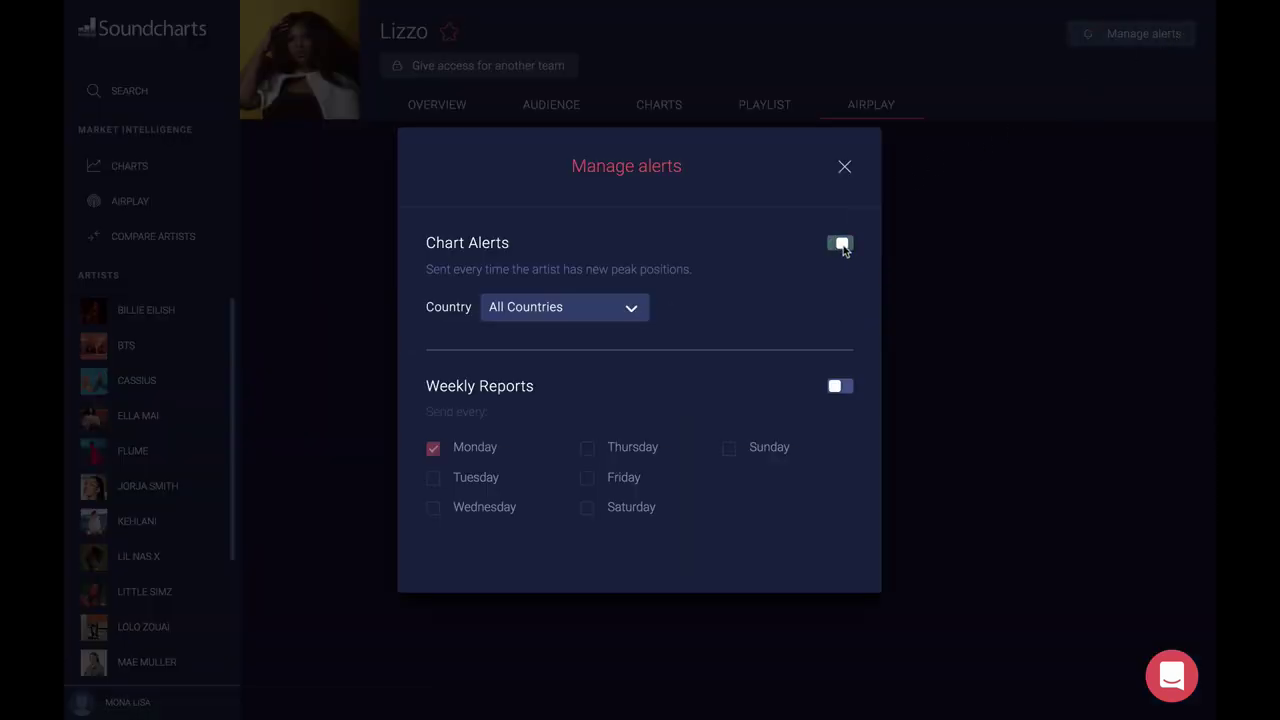
left_click(843, 245)
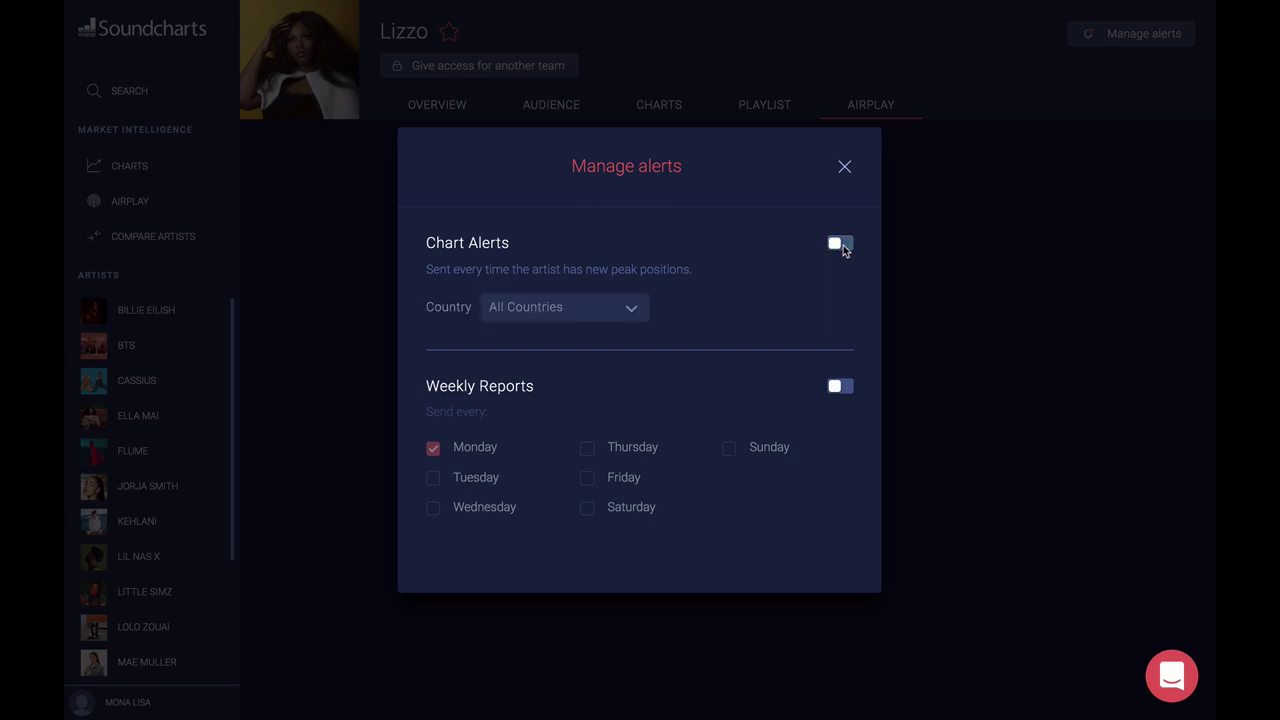